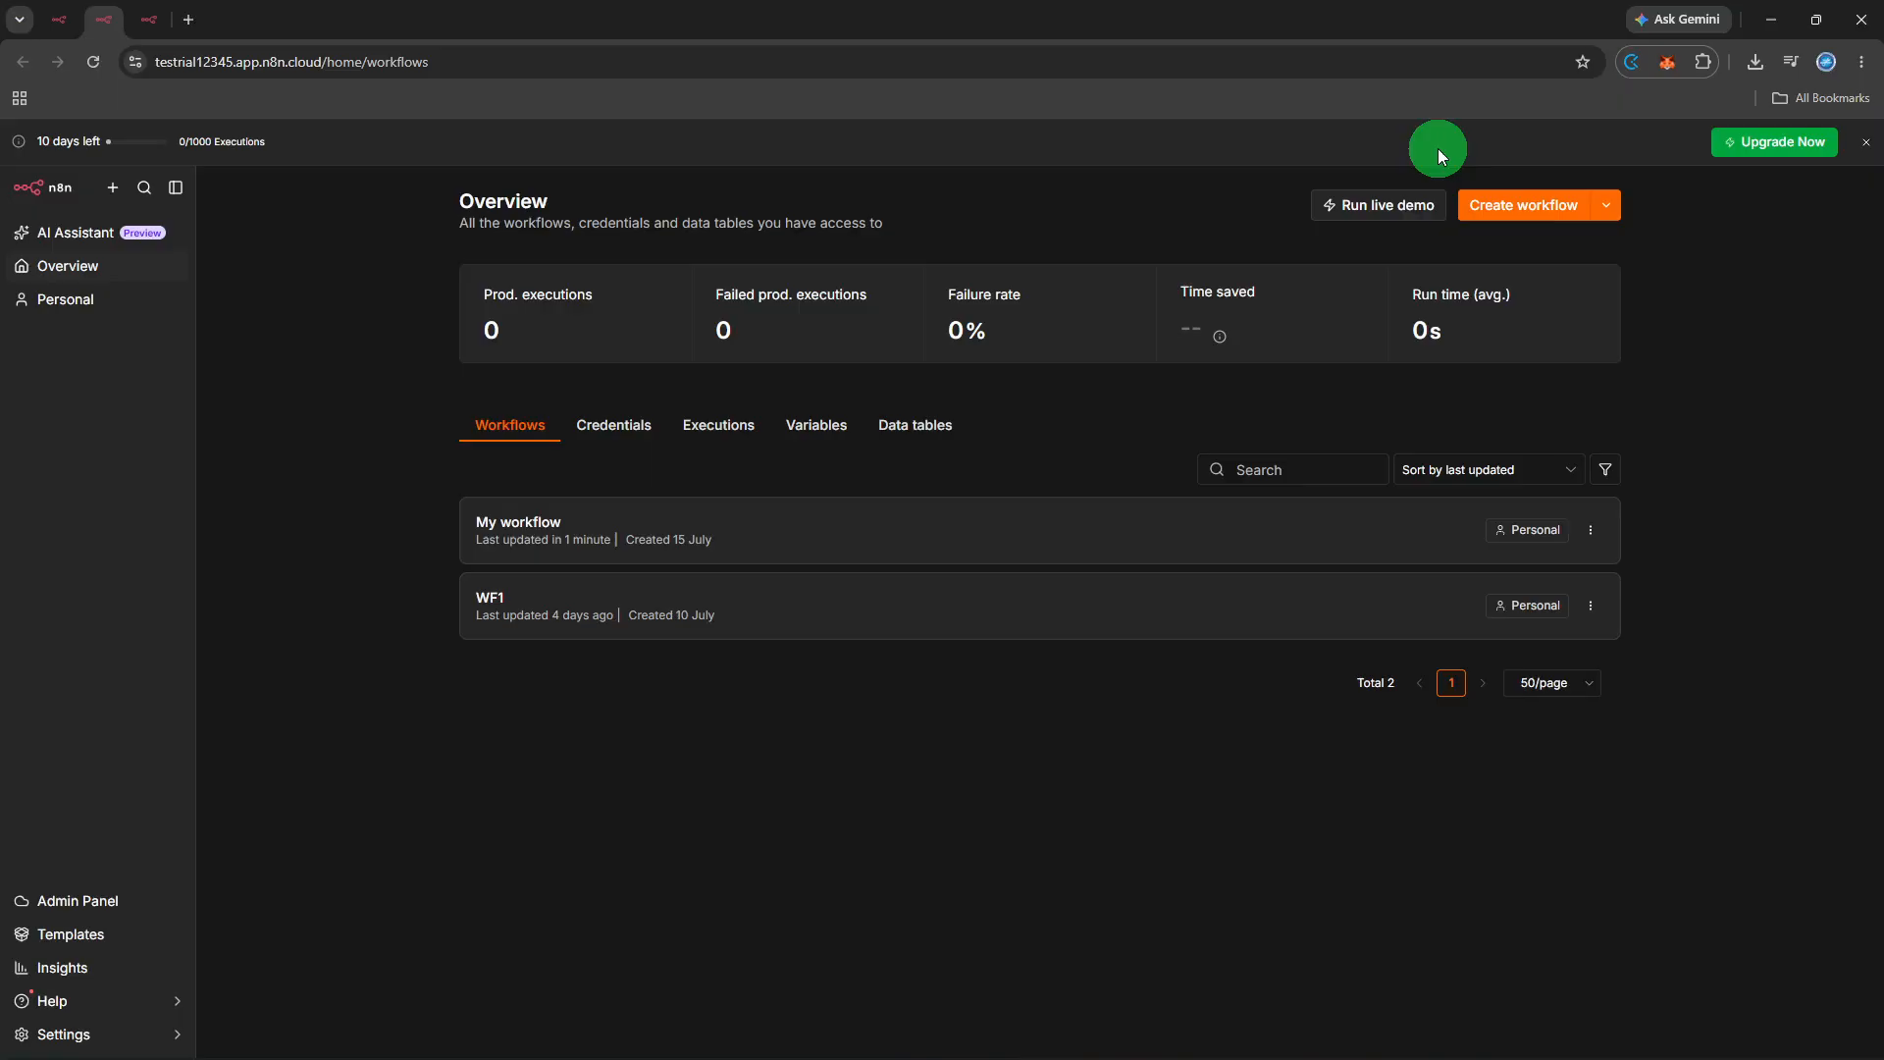
- Open 'My workflow' from the Overview page's Workflows list in the editor
click(1476, 214)
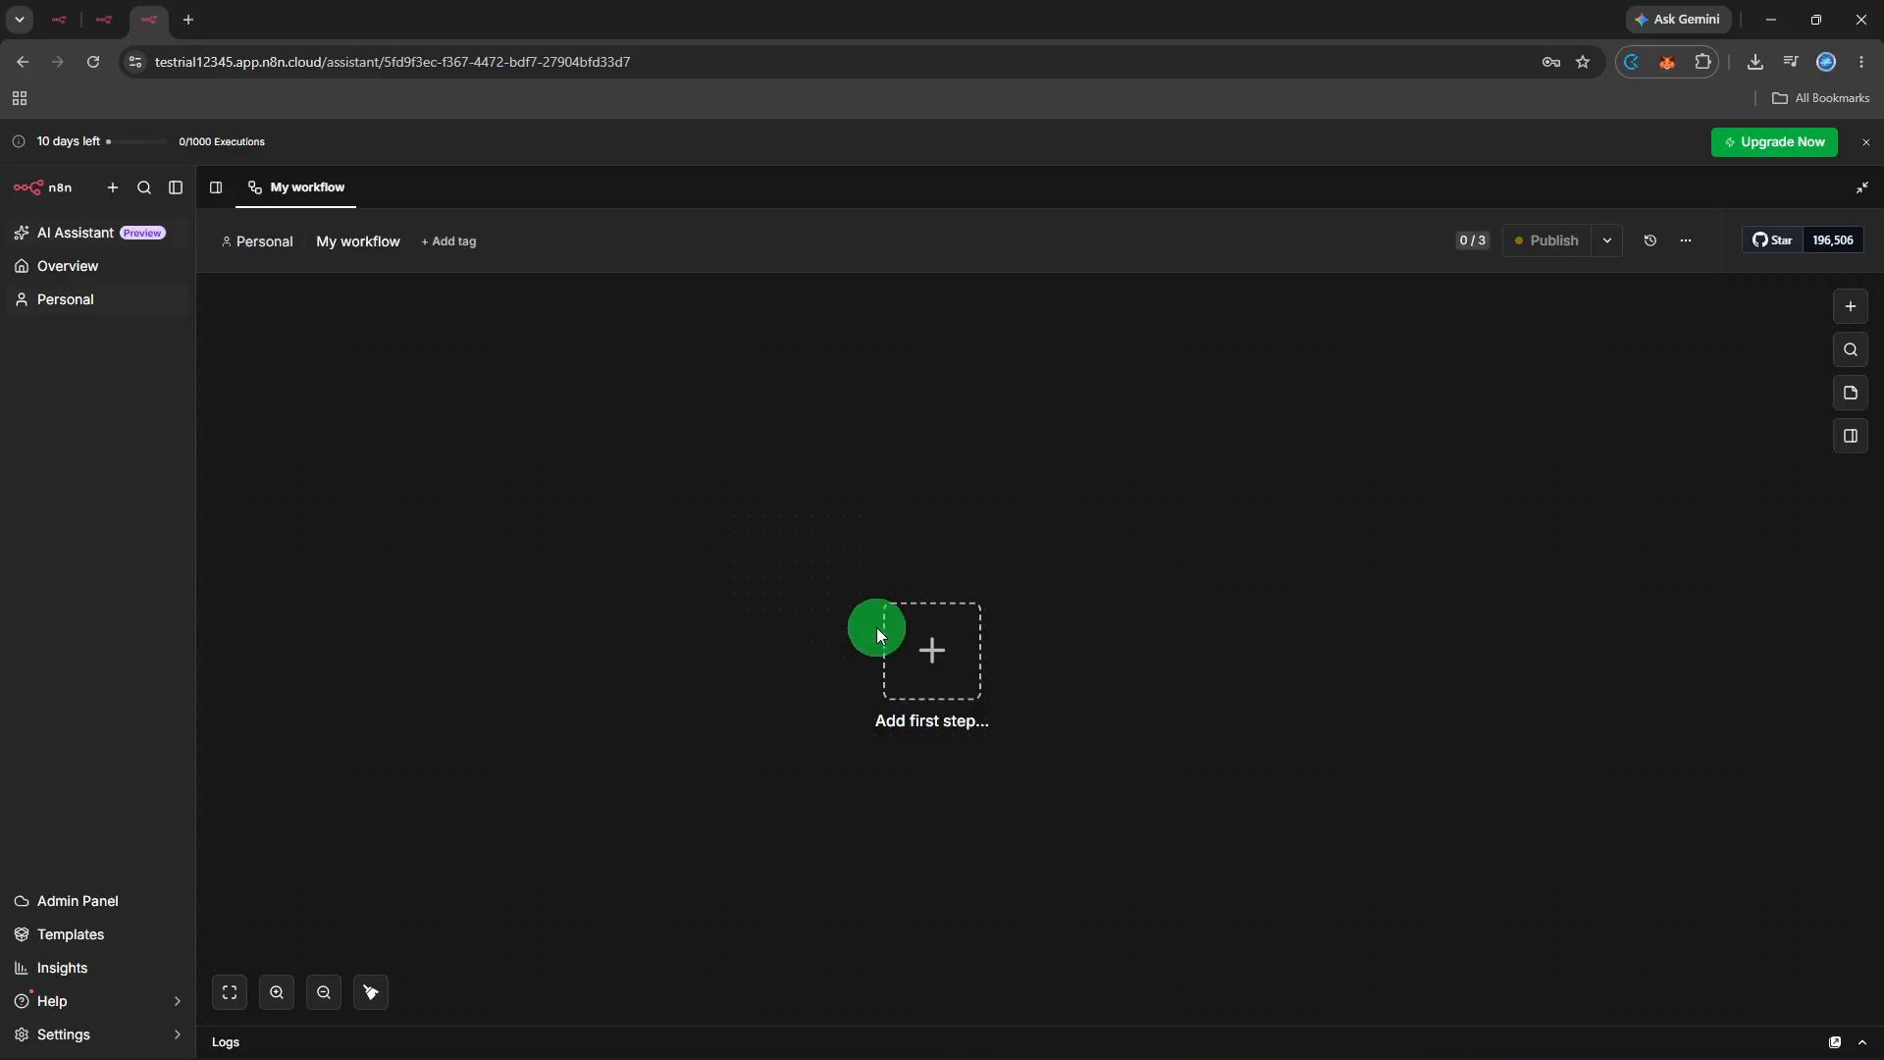
- Search for HubSpot and add its Contact List action 'Add a contact to a list' as the first node
click(903, 646)
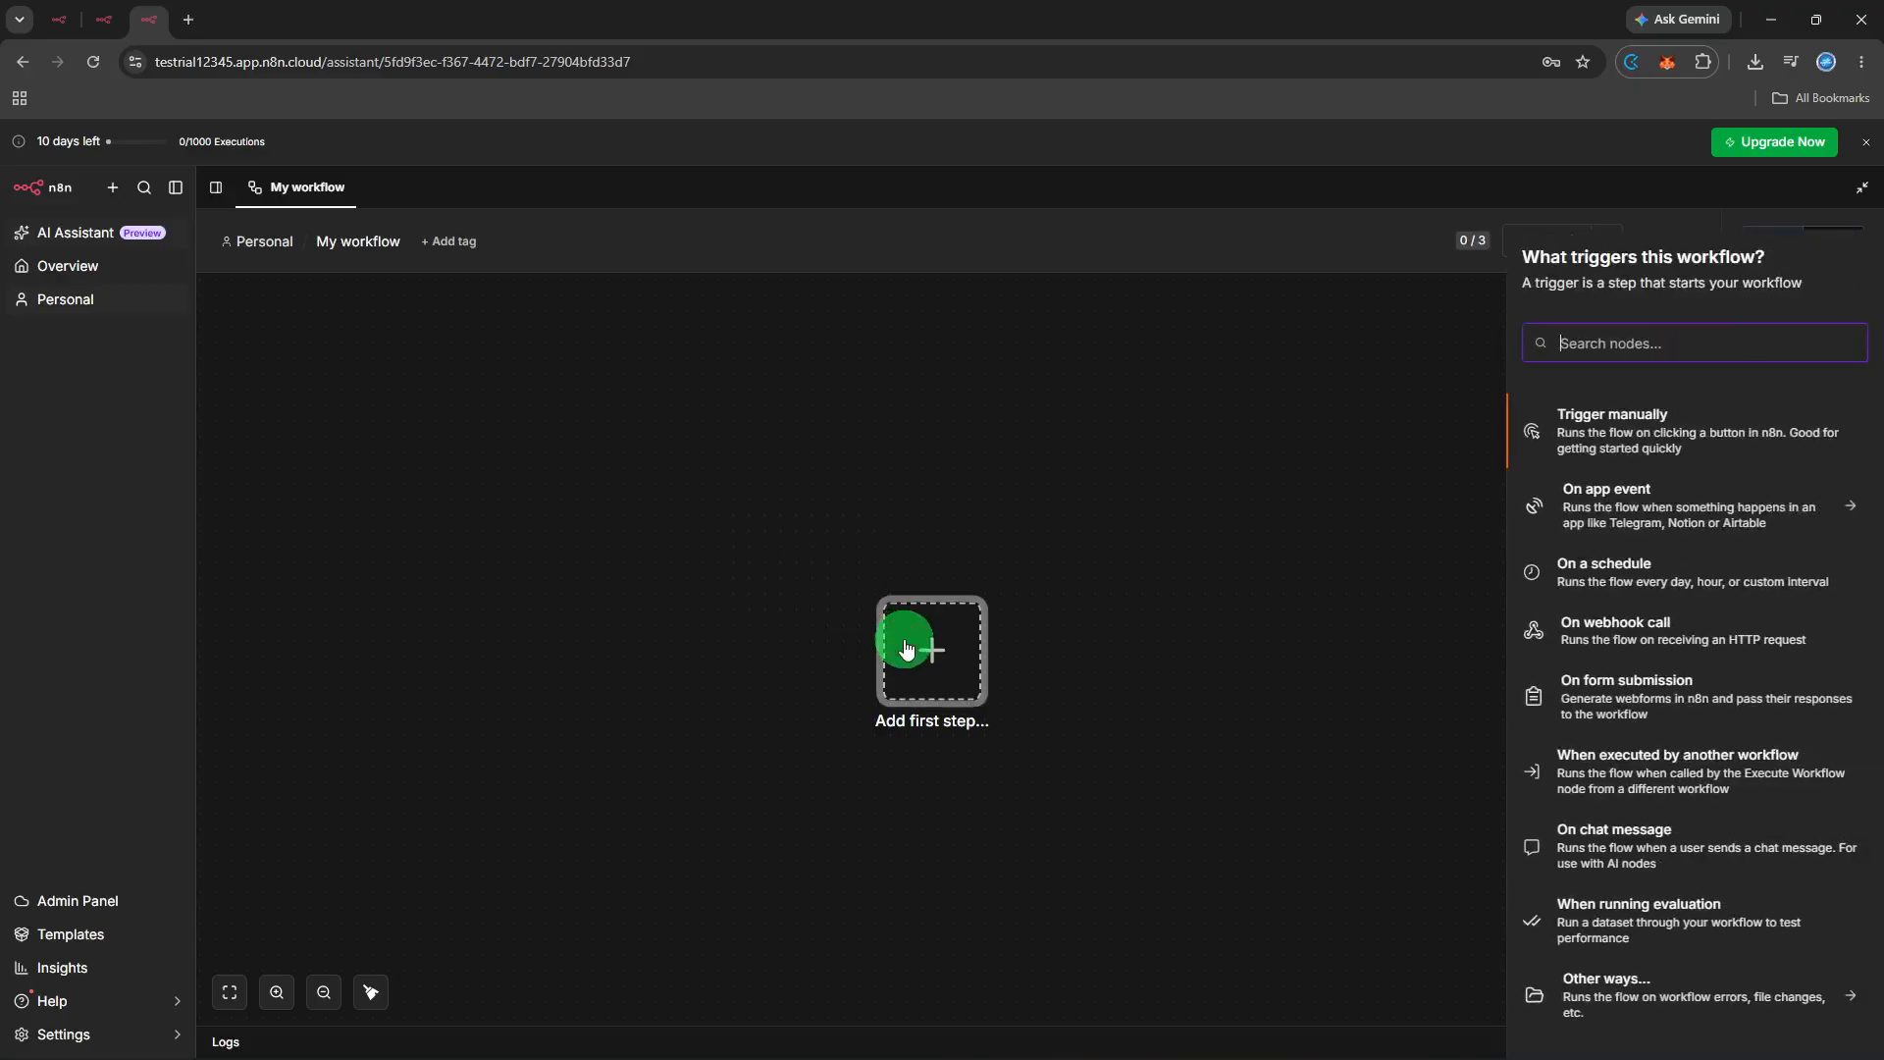
text(HUBSPO)
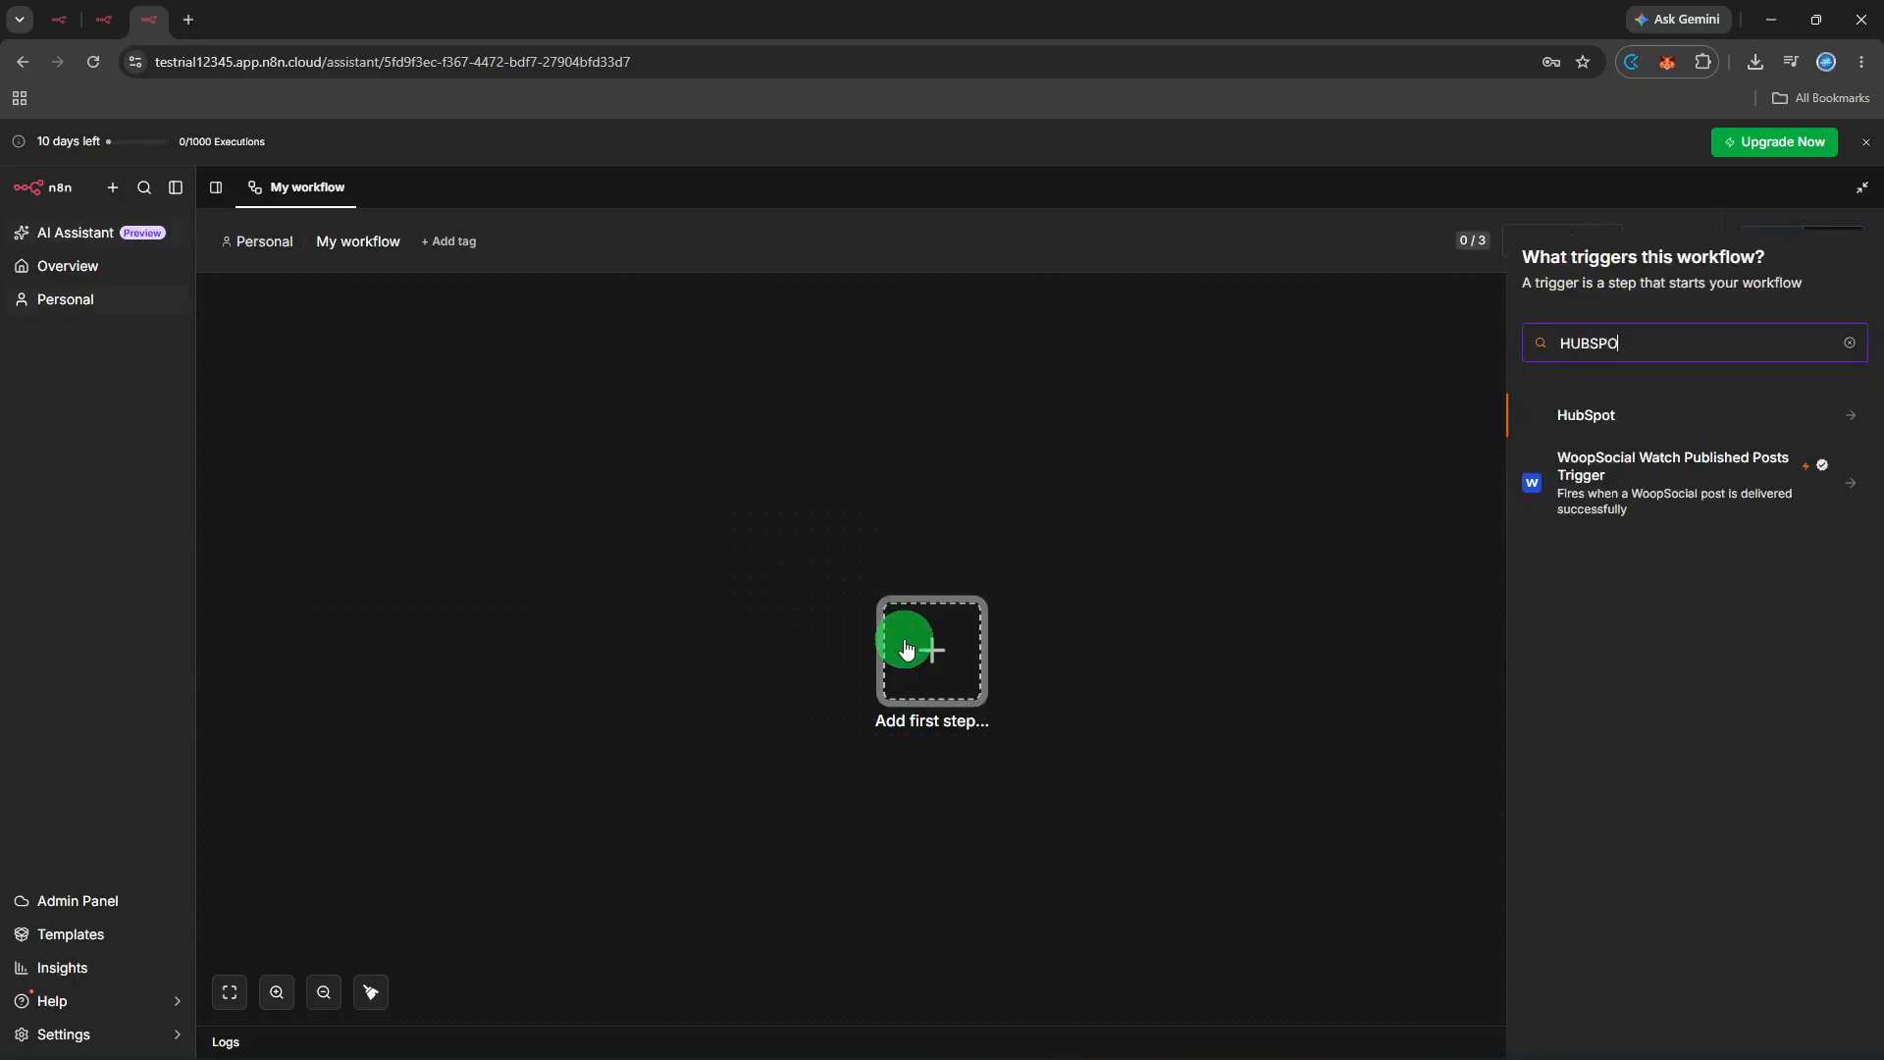
click(1562, 432)
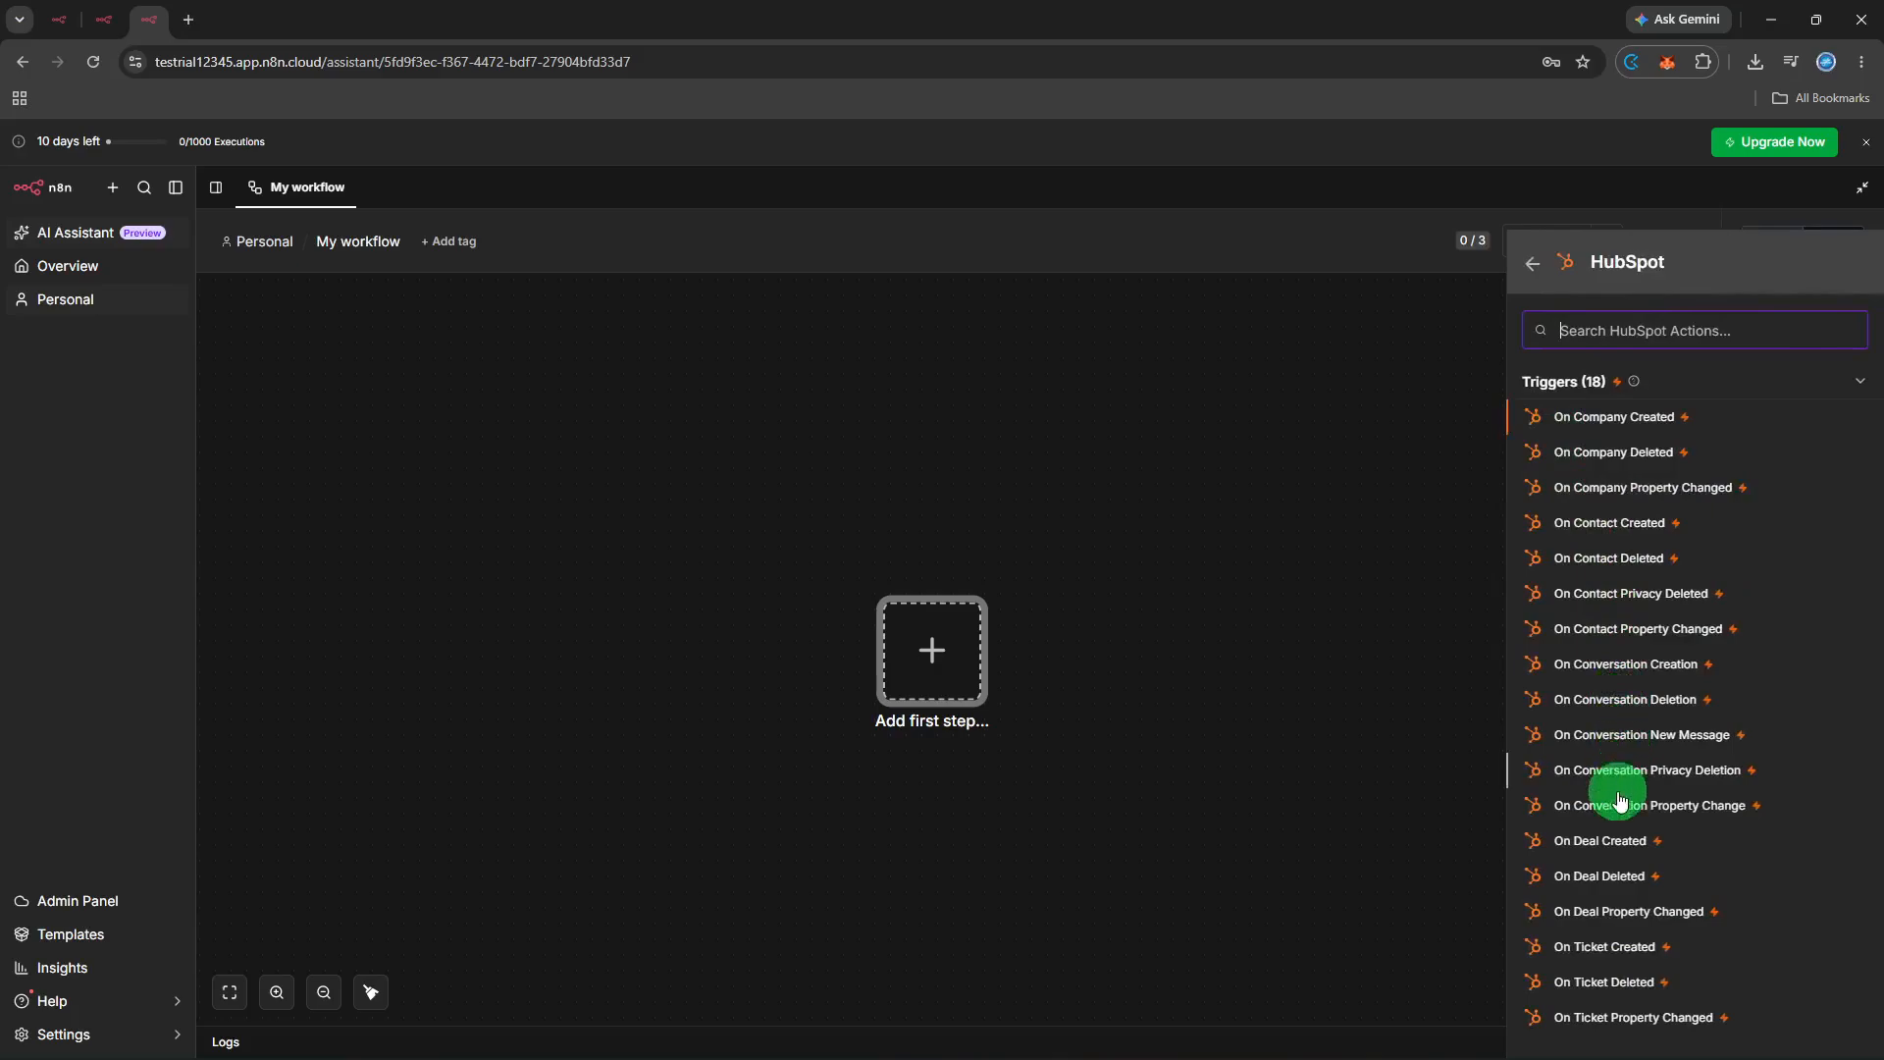
scroll(1597, 971, down, 1)
scroll(1597, 974, down, 1)
click(1594, 1027)
scroll(1621, 934, down, 3)
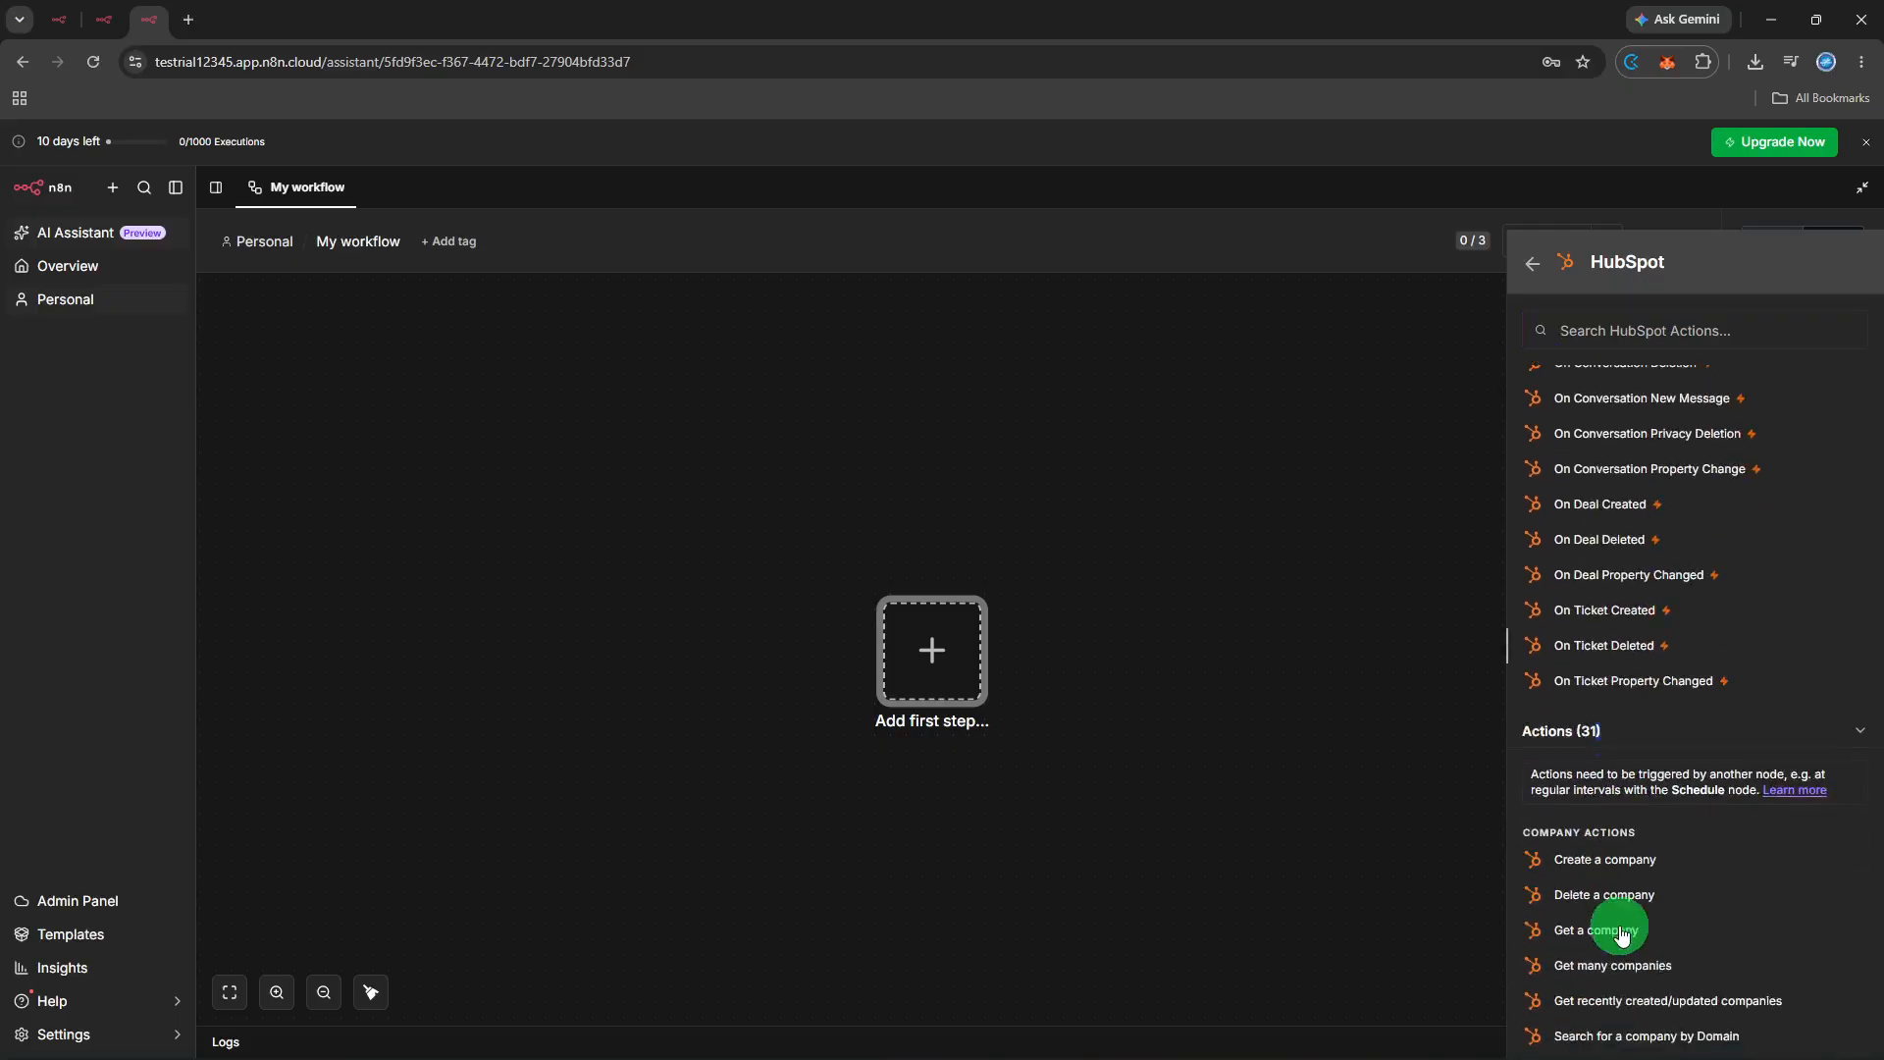
scroll(1590, 913, down, 1)
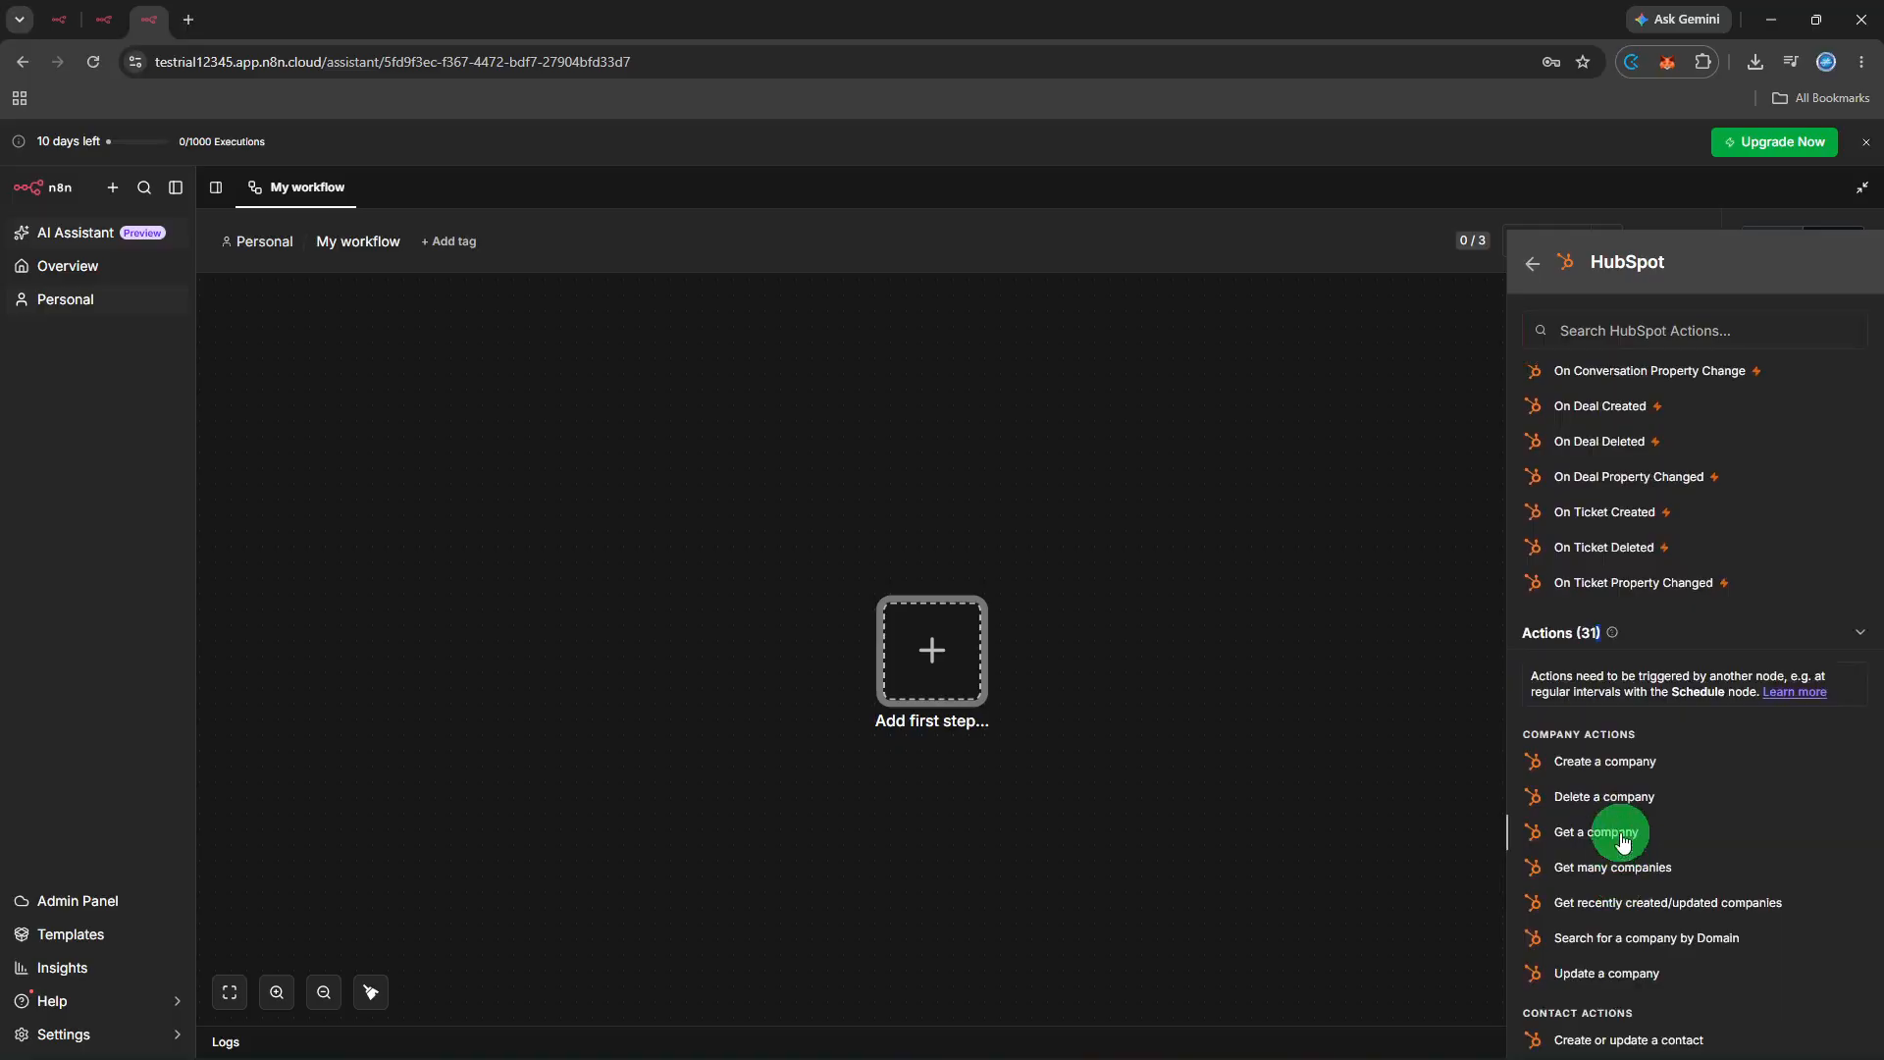
scroll(1621, 842, down, 3)
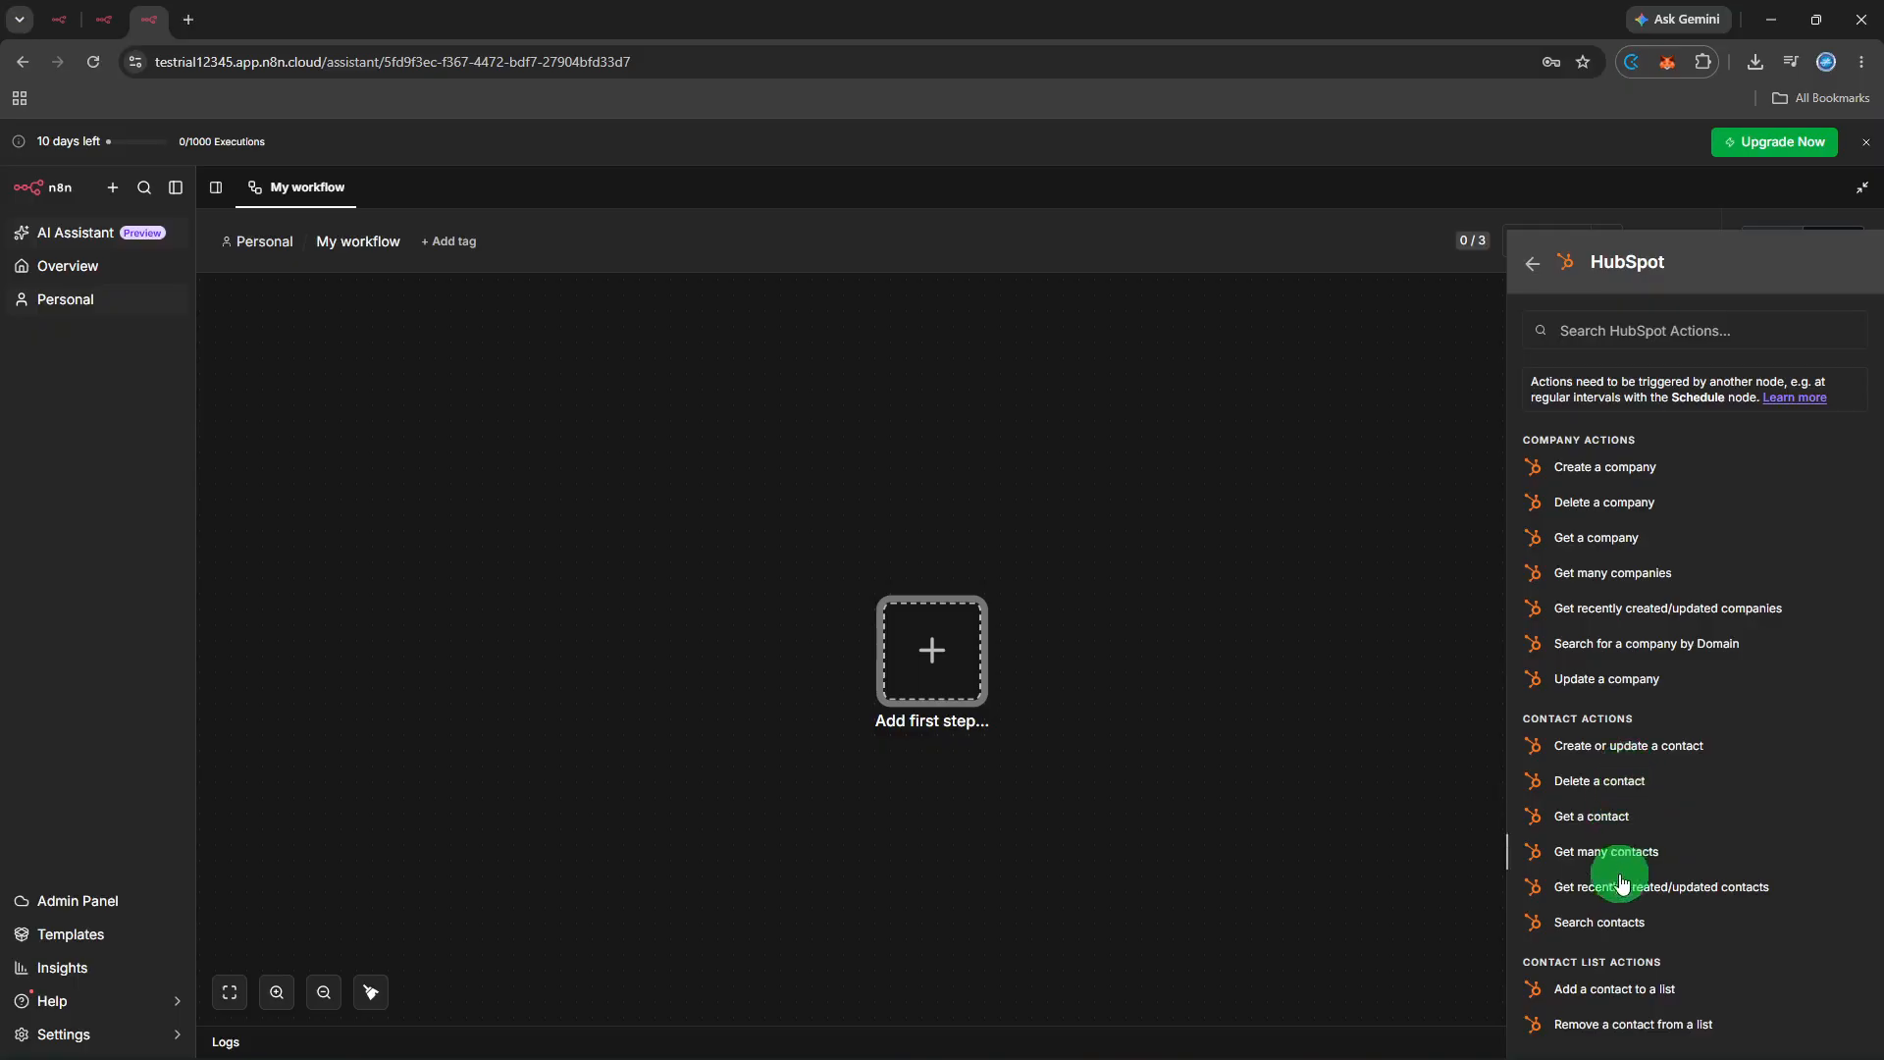
click(1605, 991)
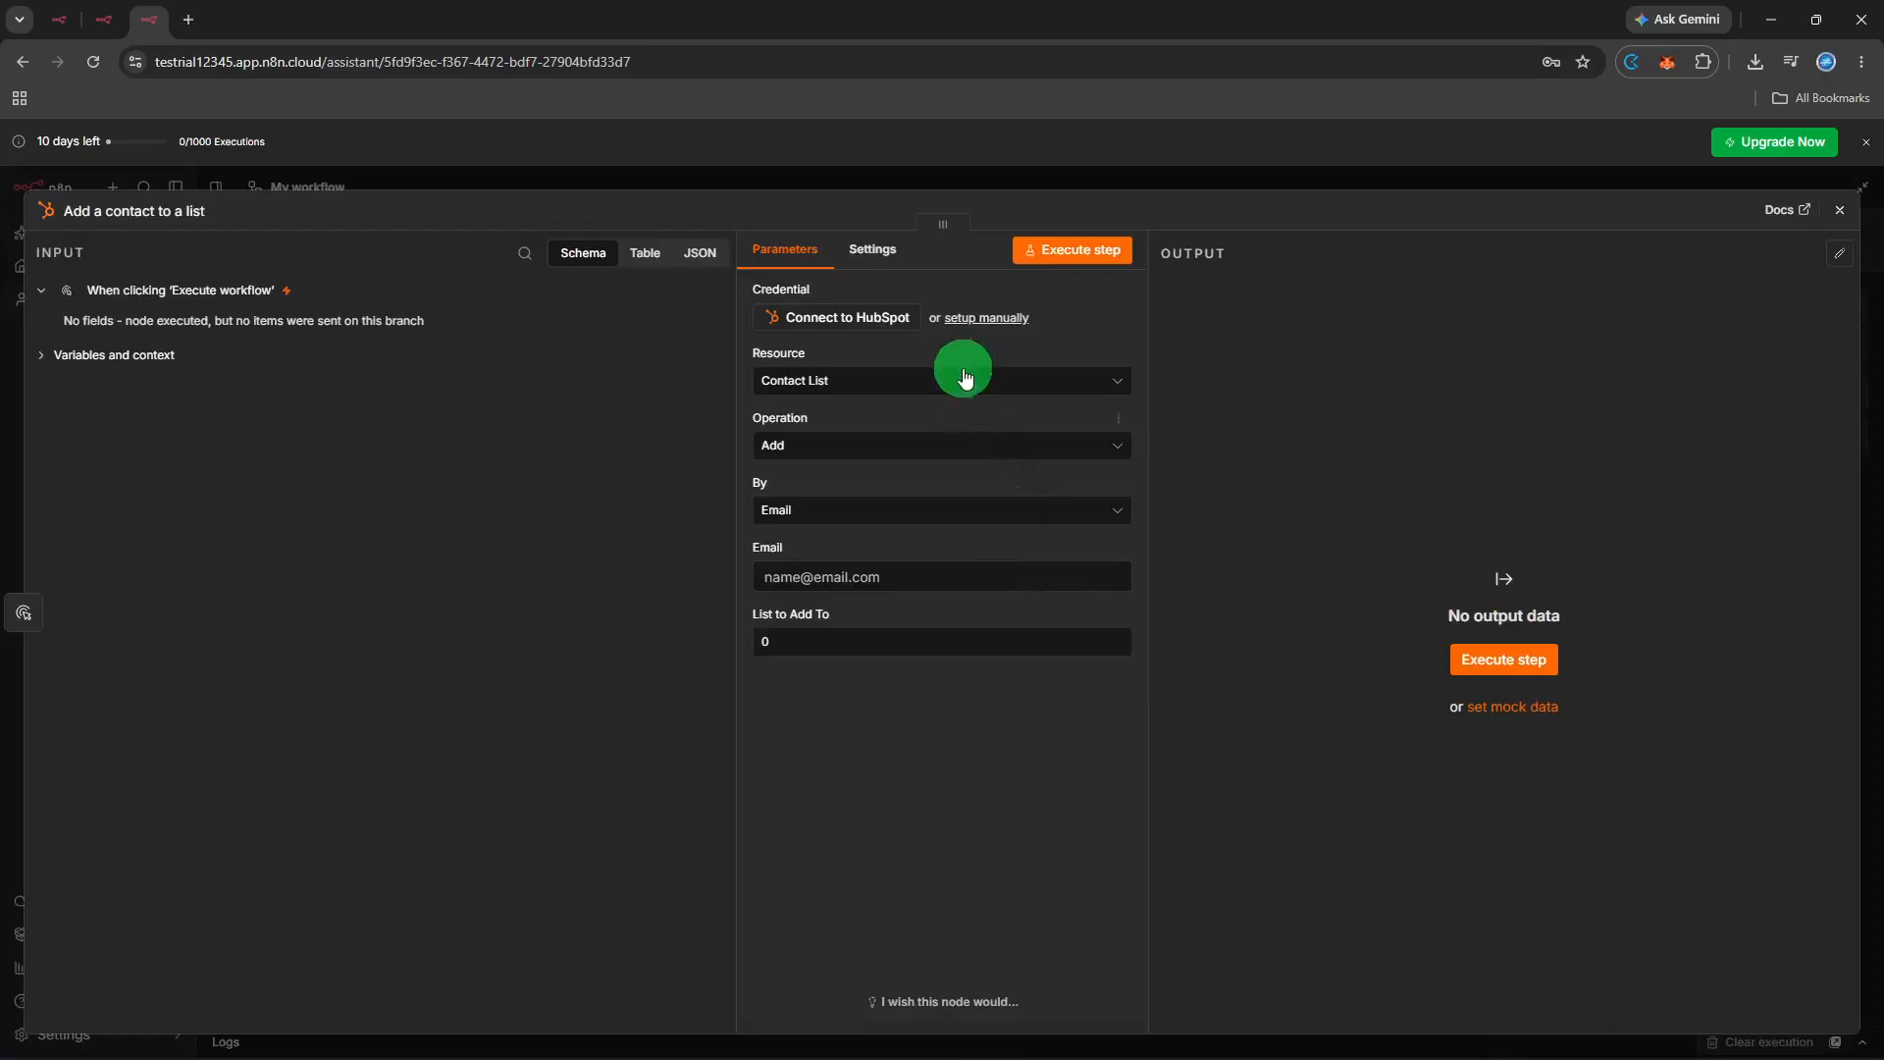
- Begin creating a HubSpot credential from the node's Credential field
click(891, 323)
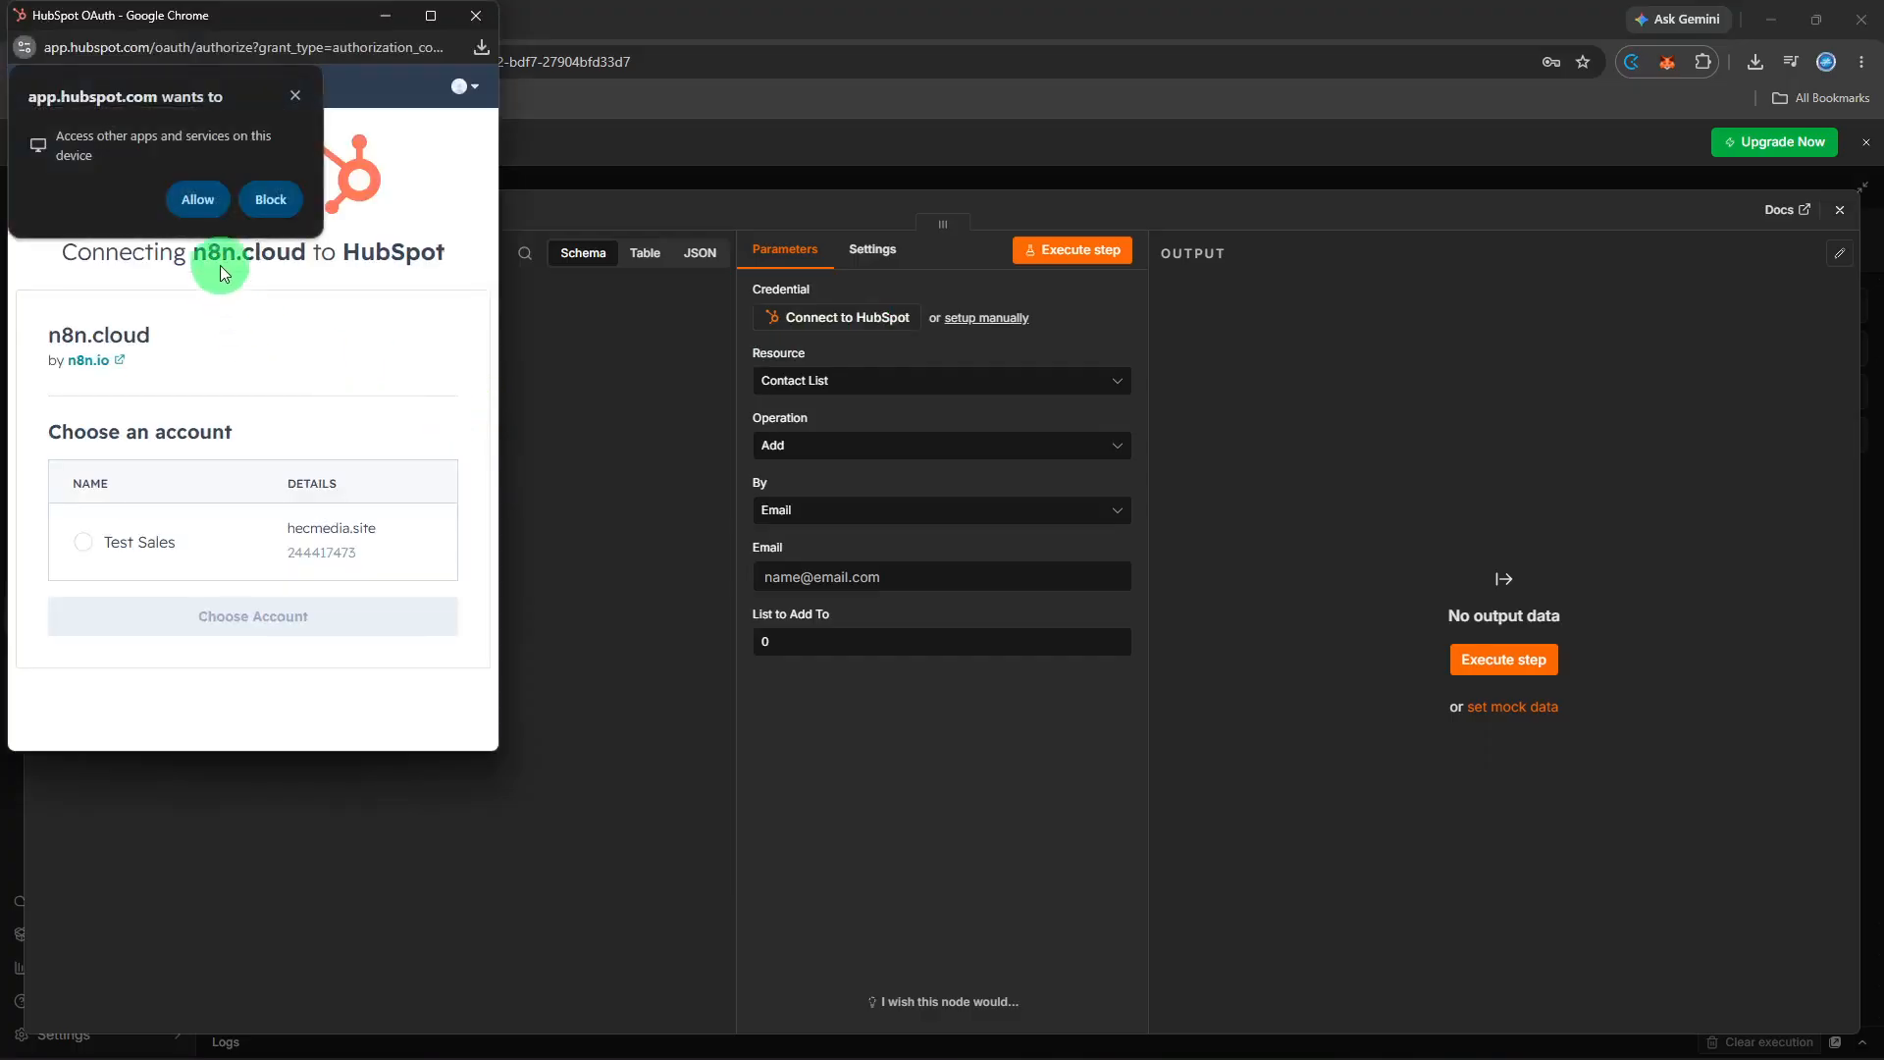
- Allow the HubSpot access request and choose the Test Sales account
click(202, 204)
click(224, 435)
click(195, 541)
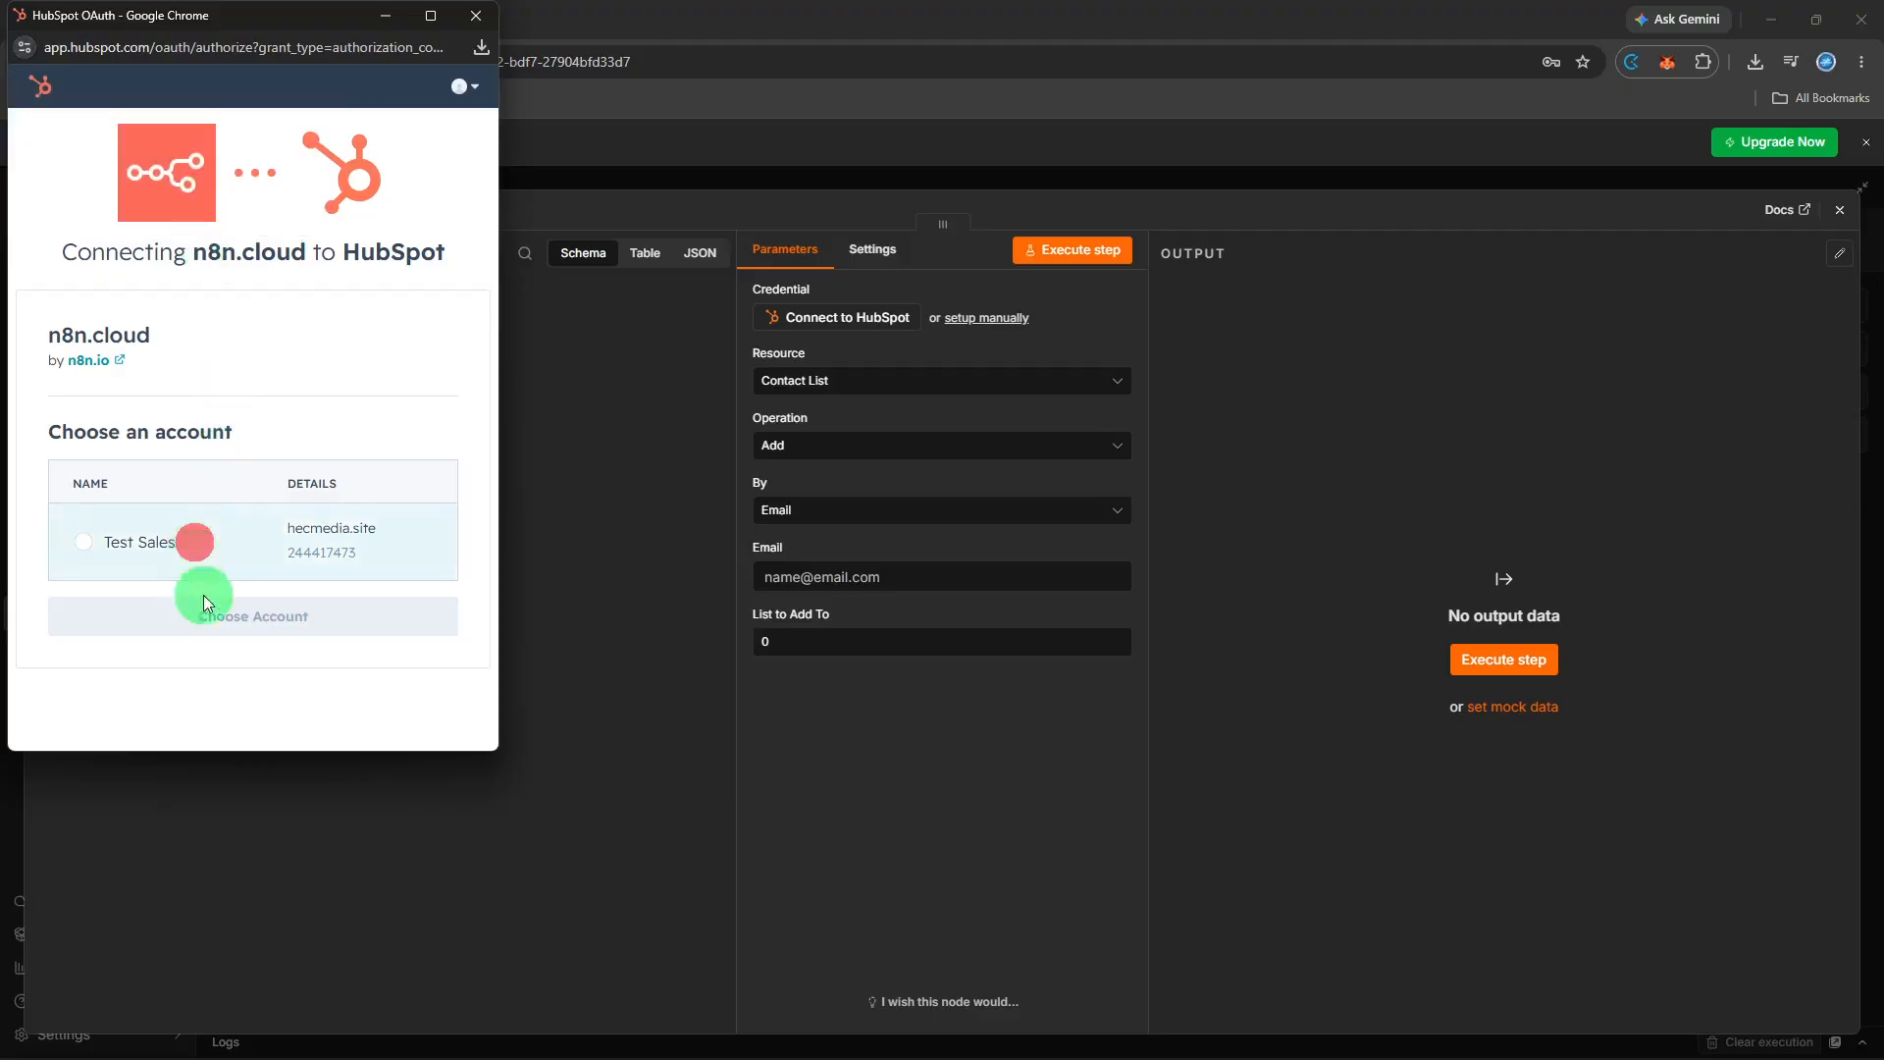
click(81, 543)
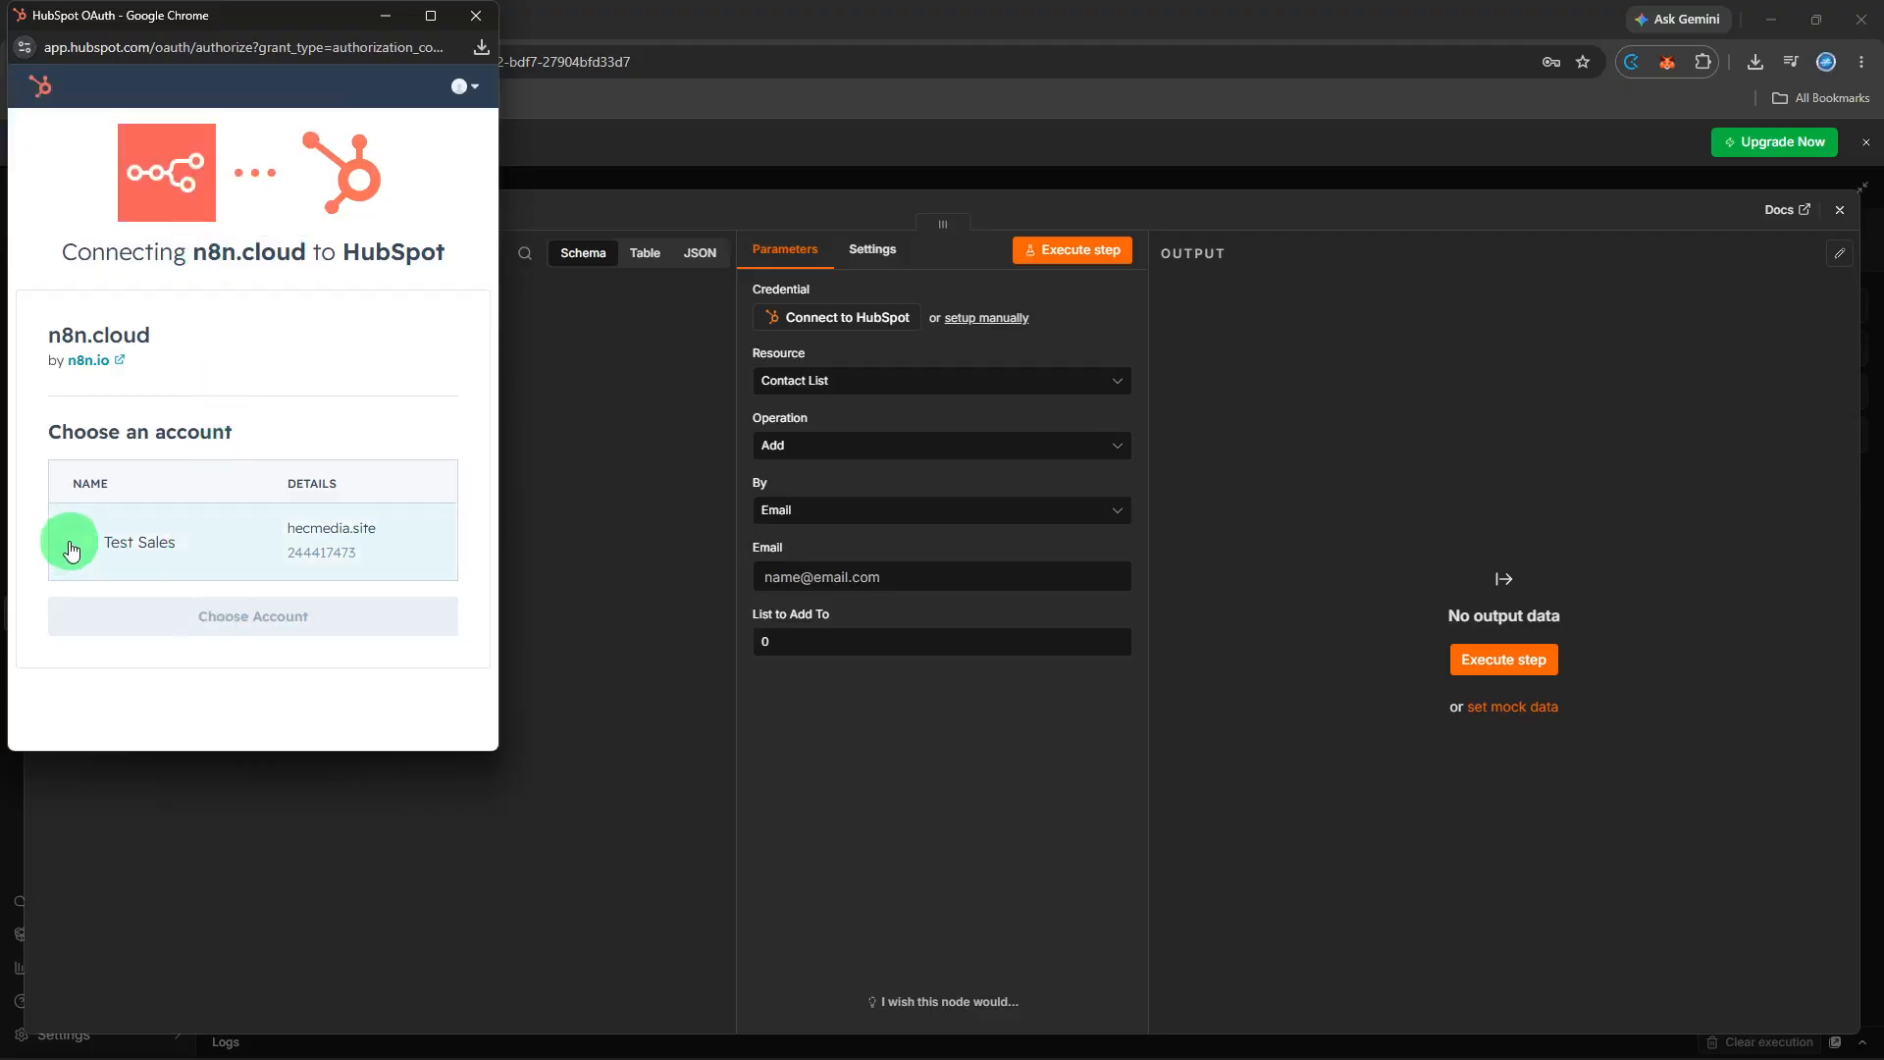
click(163, 627)
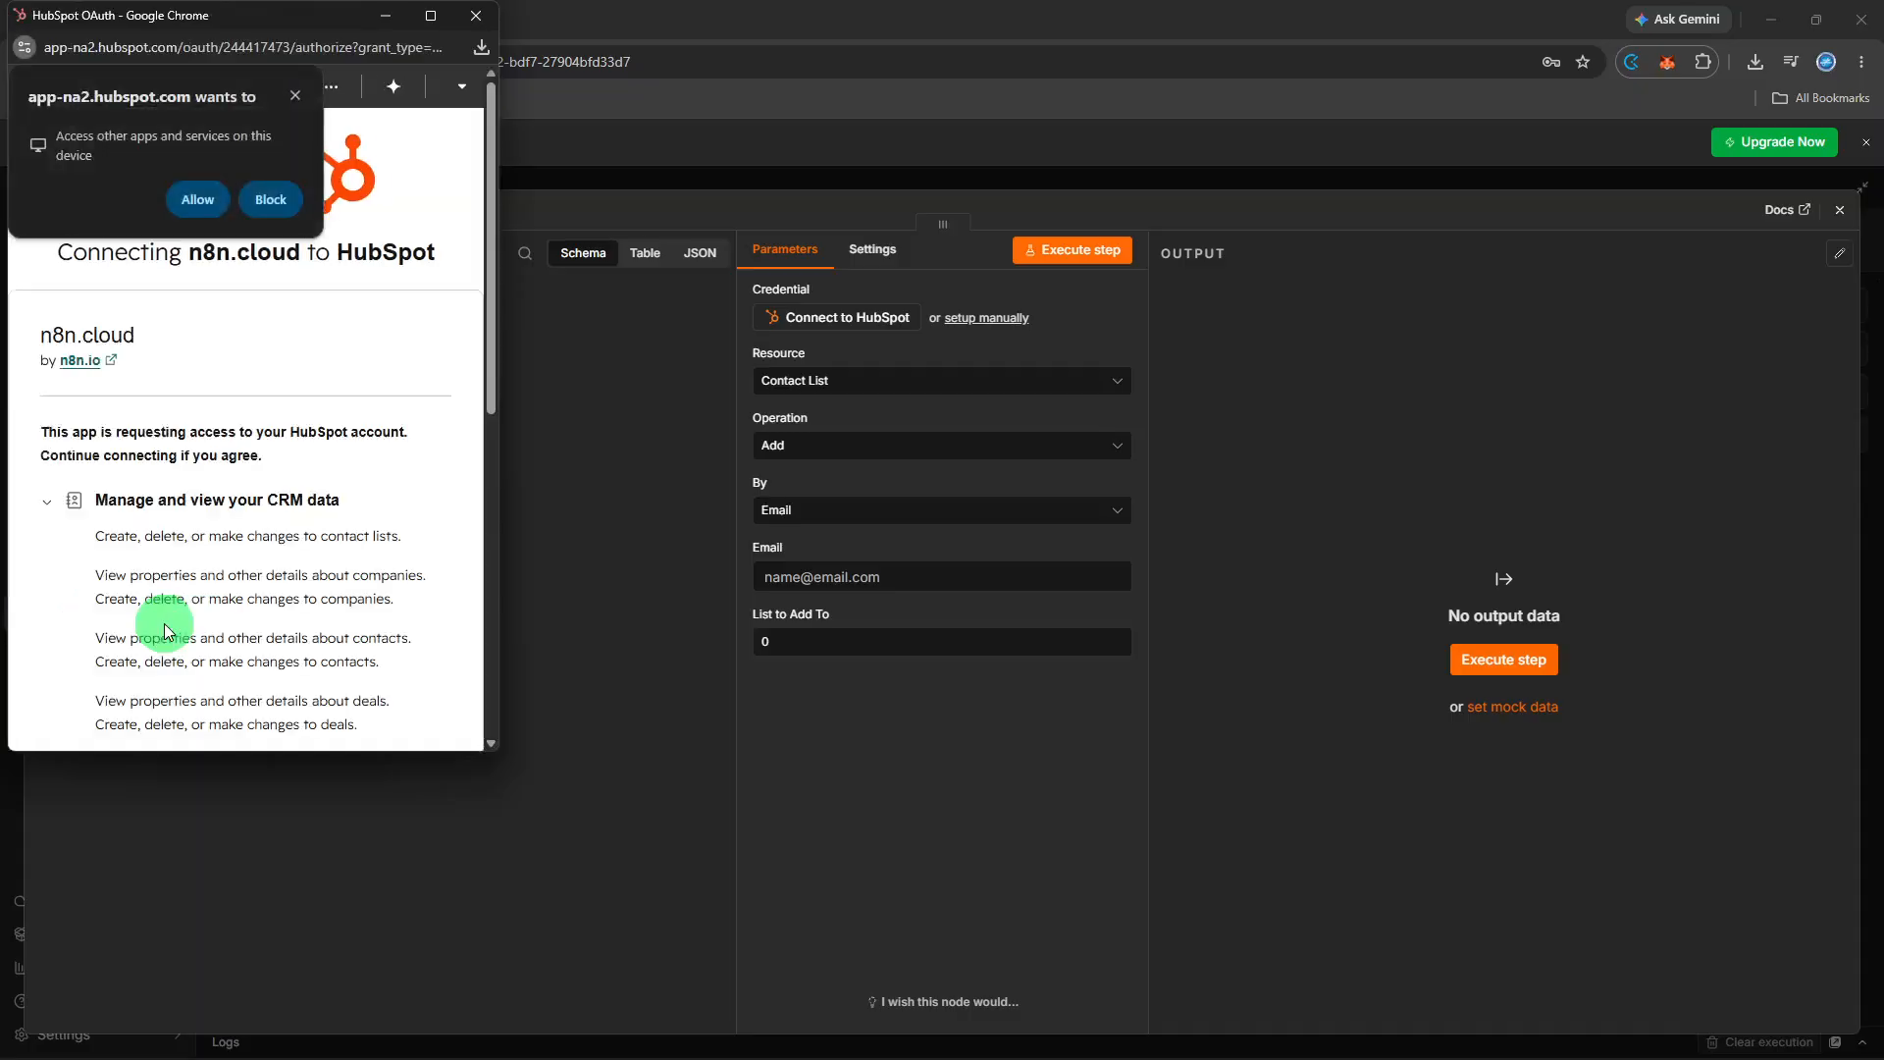
- Accept the third-party app terms and connect n8n.cloud to the HubSpot account
click(197, 201)
scroll(196, 291, down, 6)
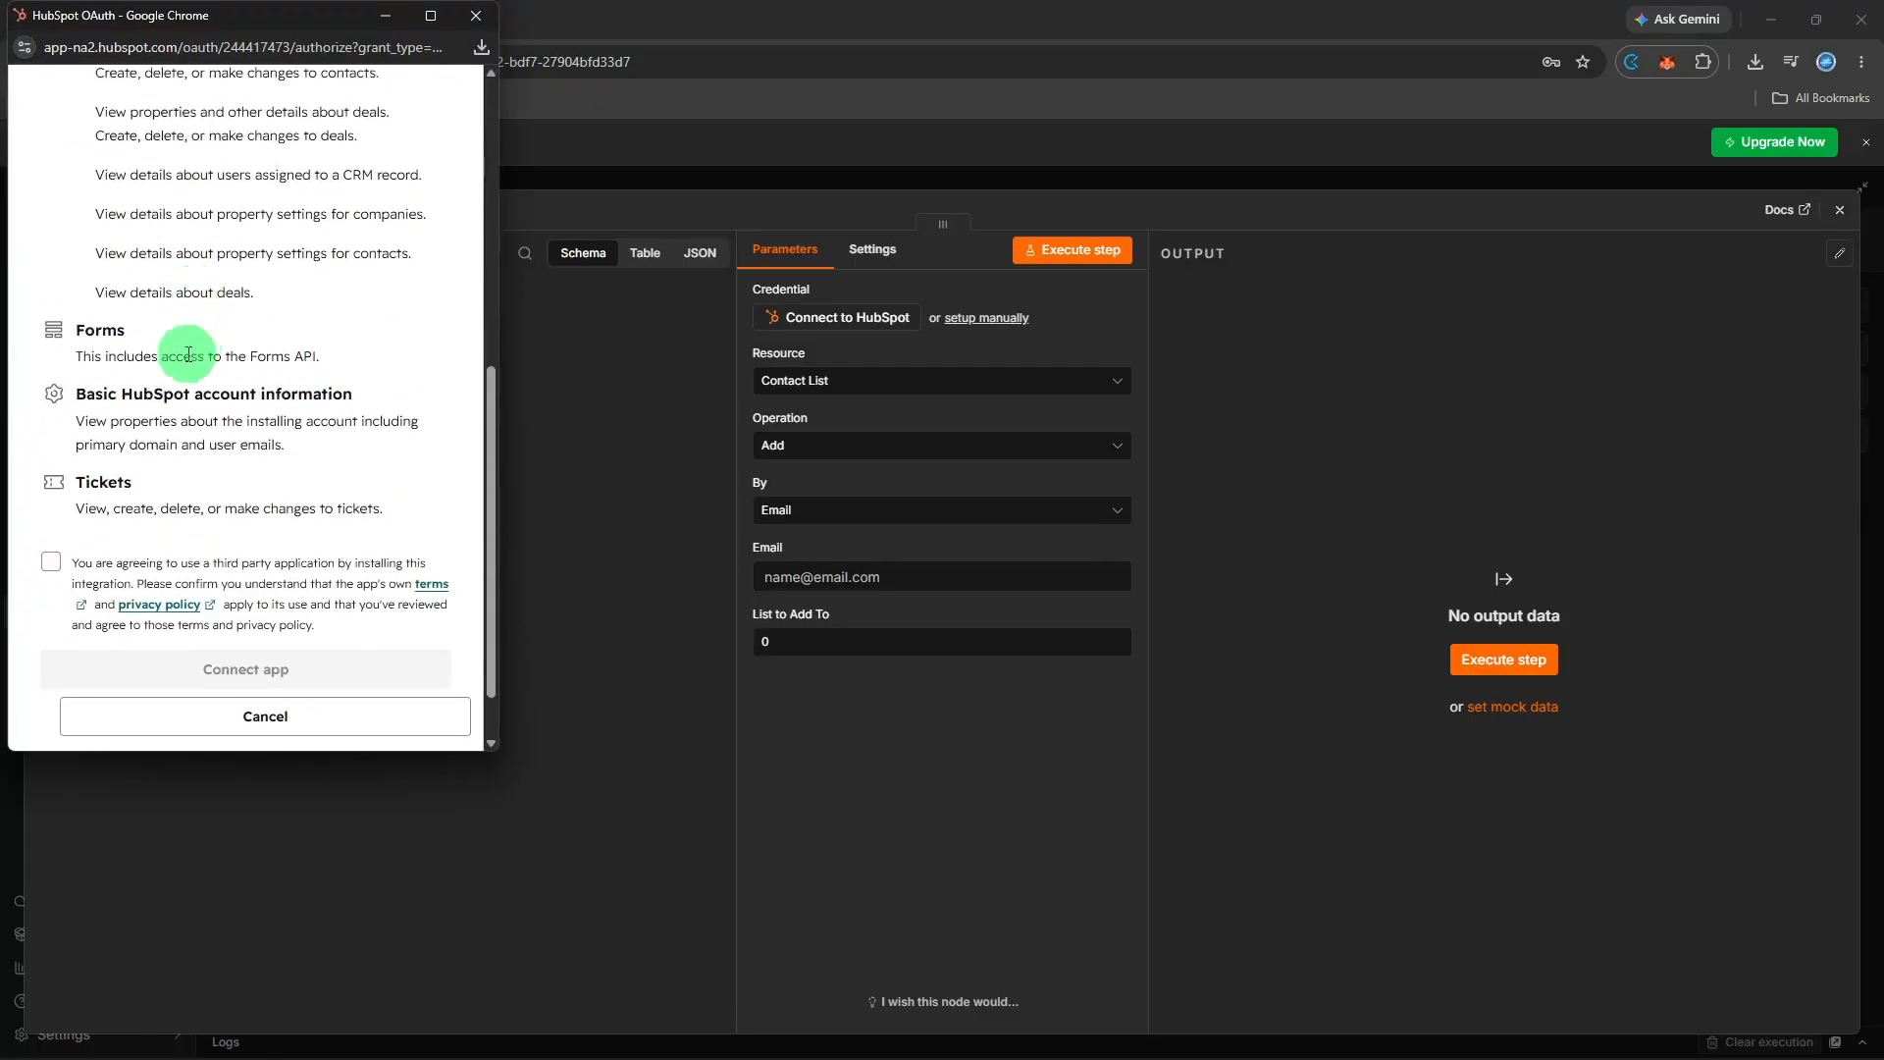
click(51, 562)
click(128, 670)
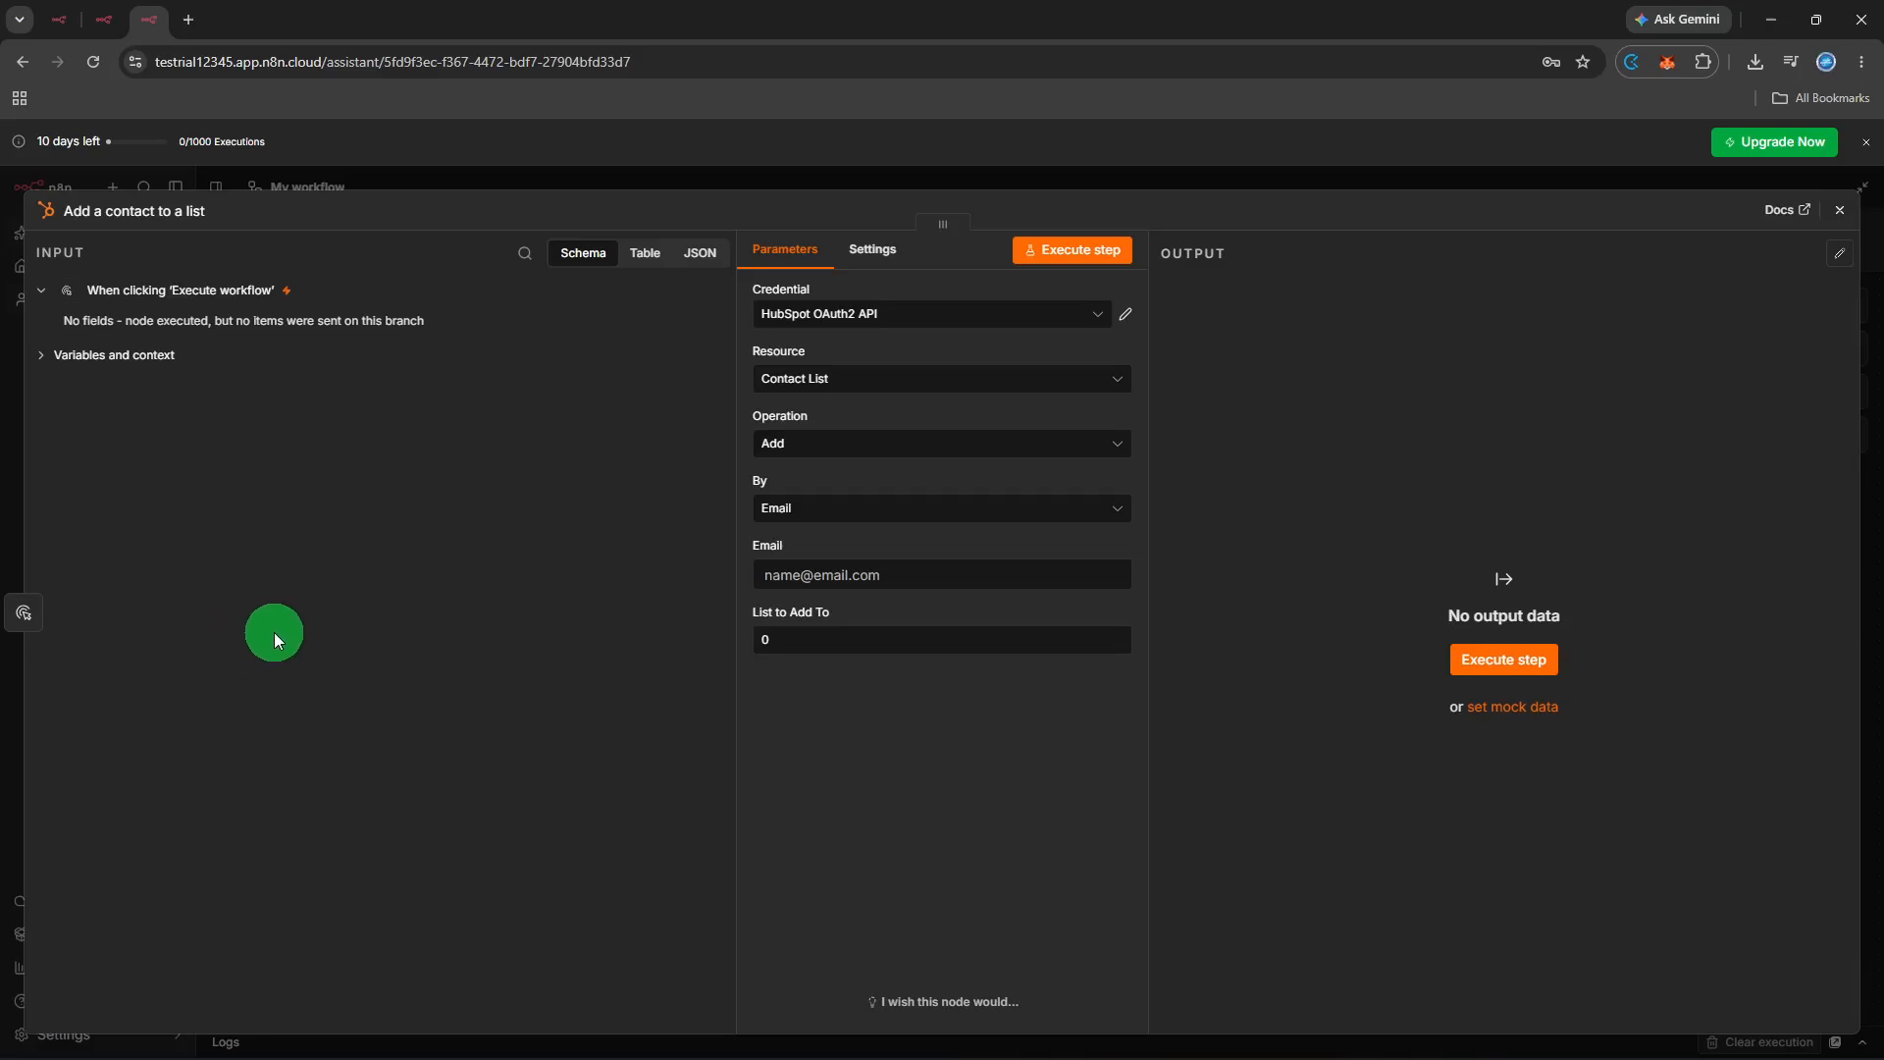
- Set the HubSpot node's resource to Contact and operation to Create or Update
click(803, 380)
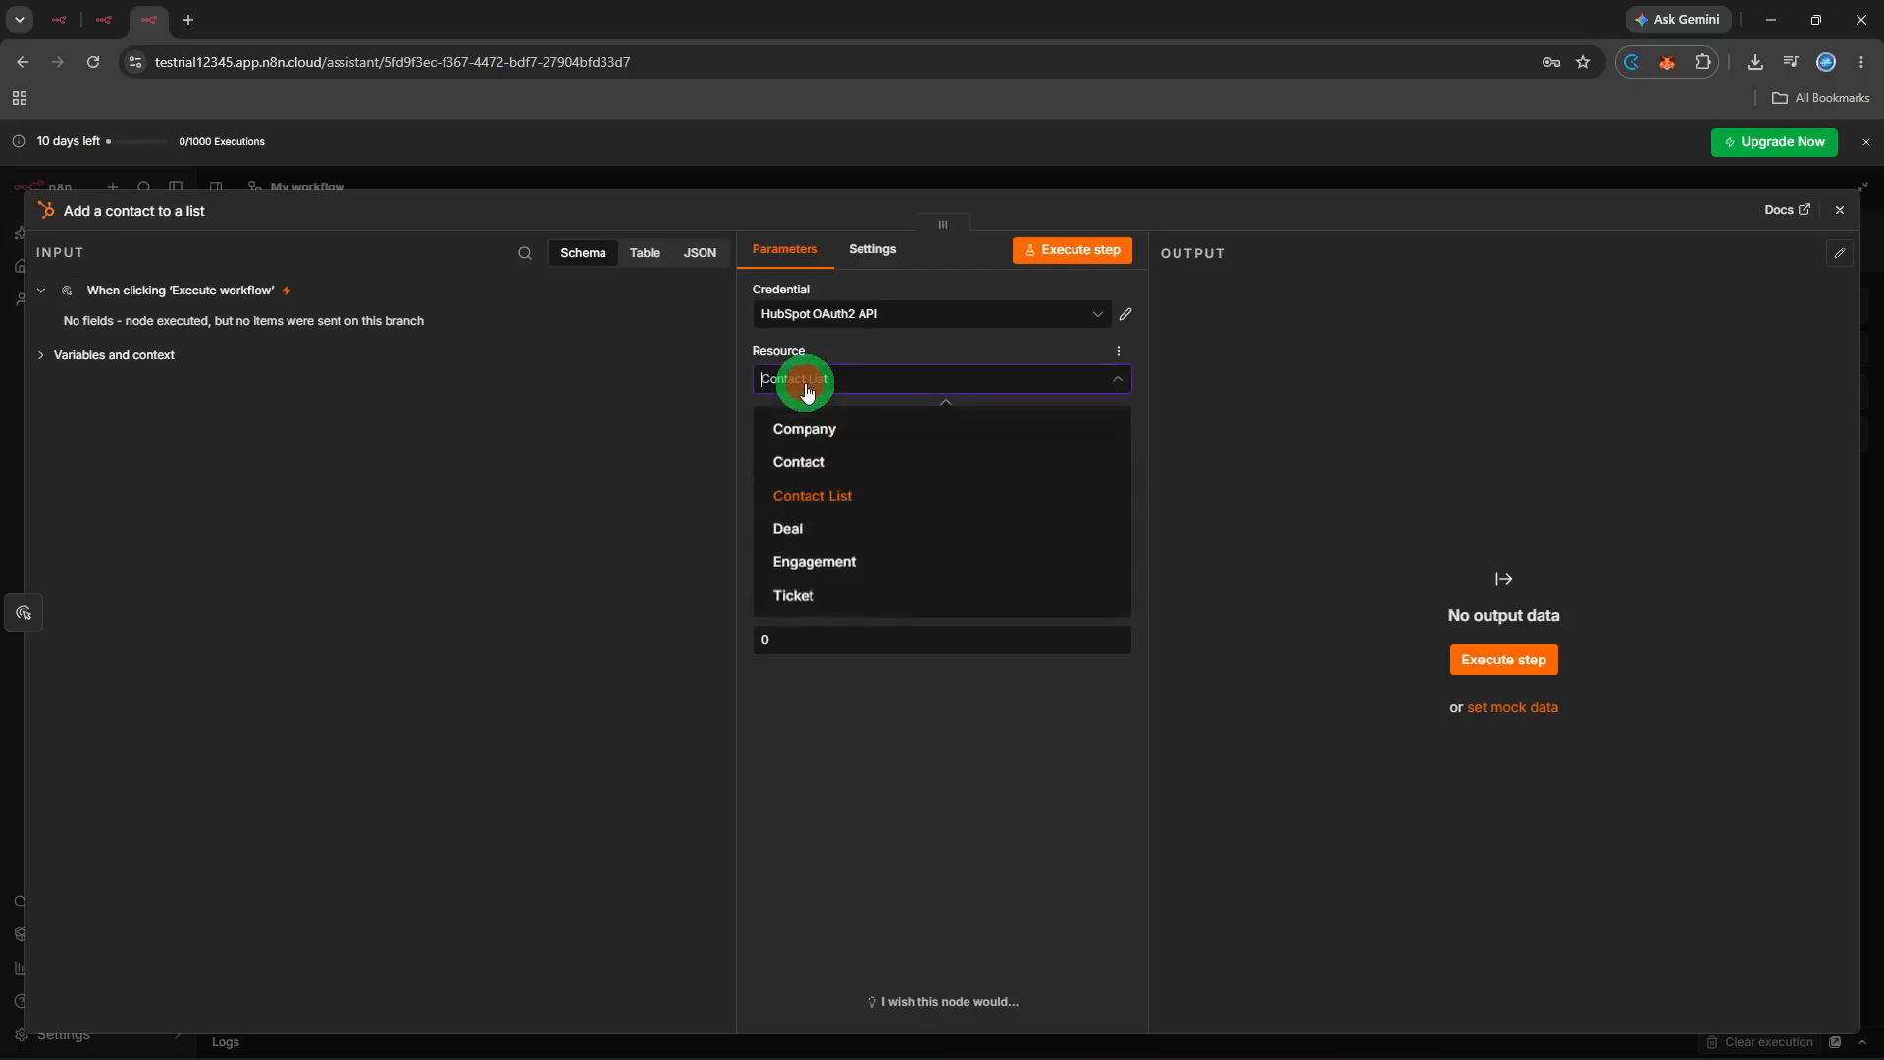
click(806, 458)
click(810, 446)
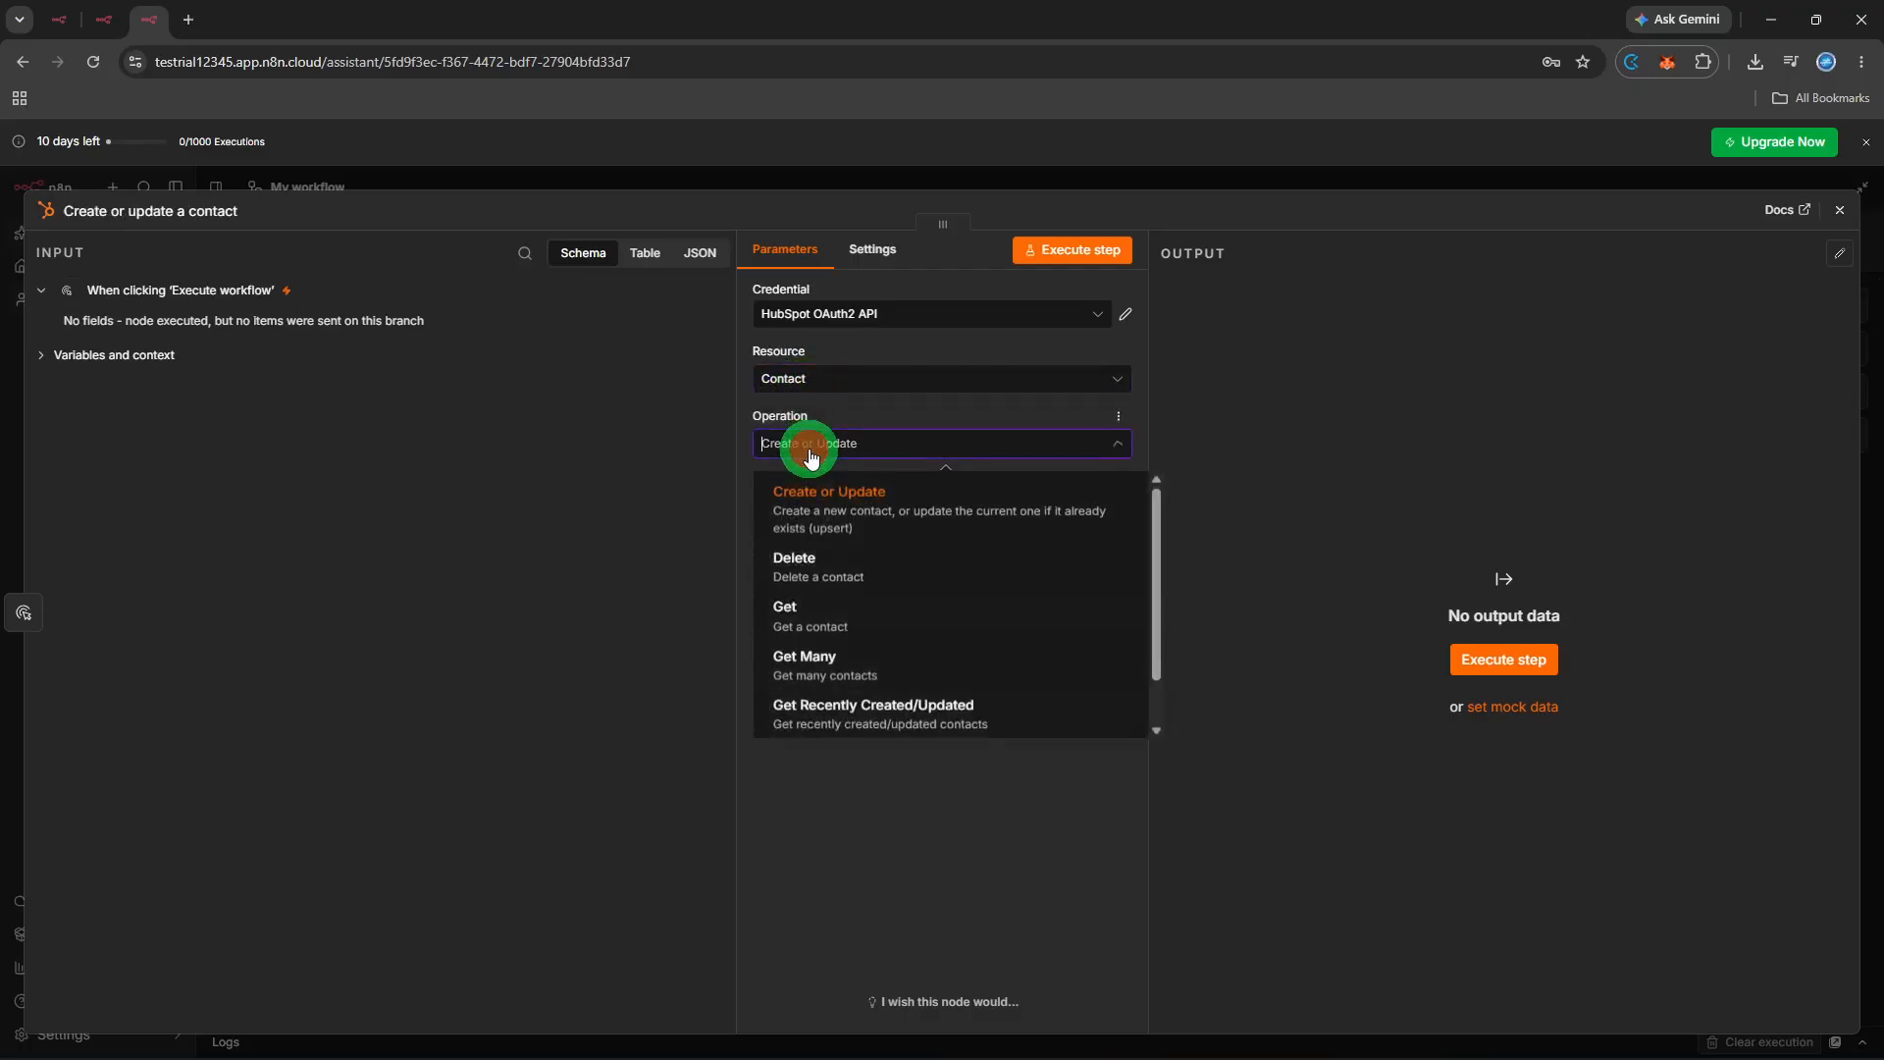
click(819, 542)
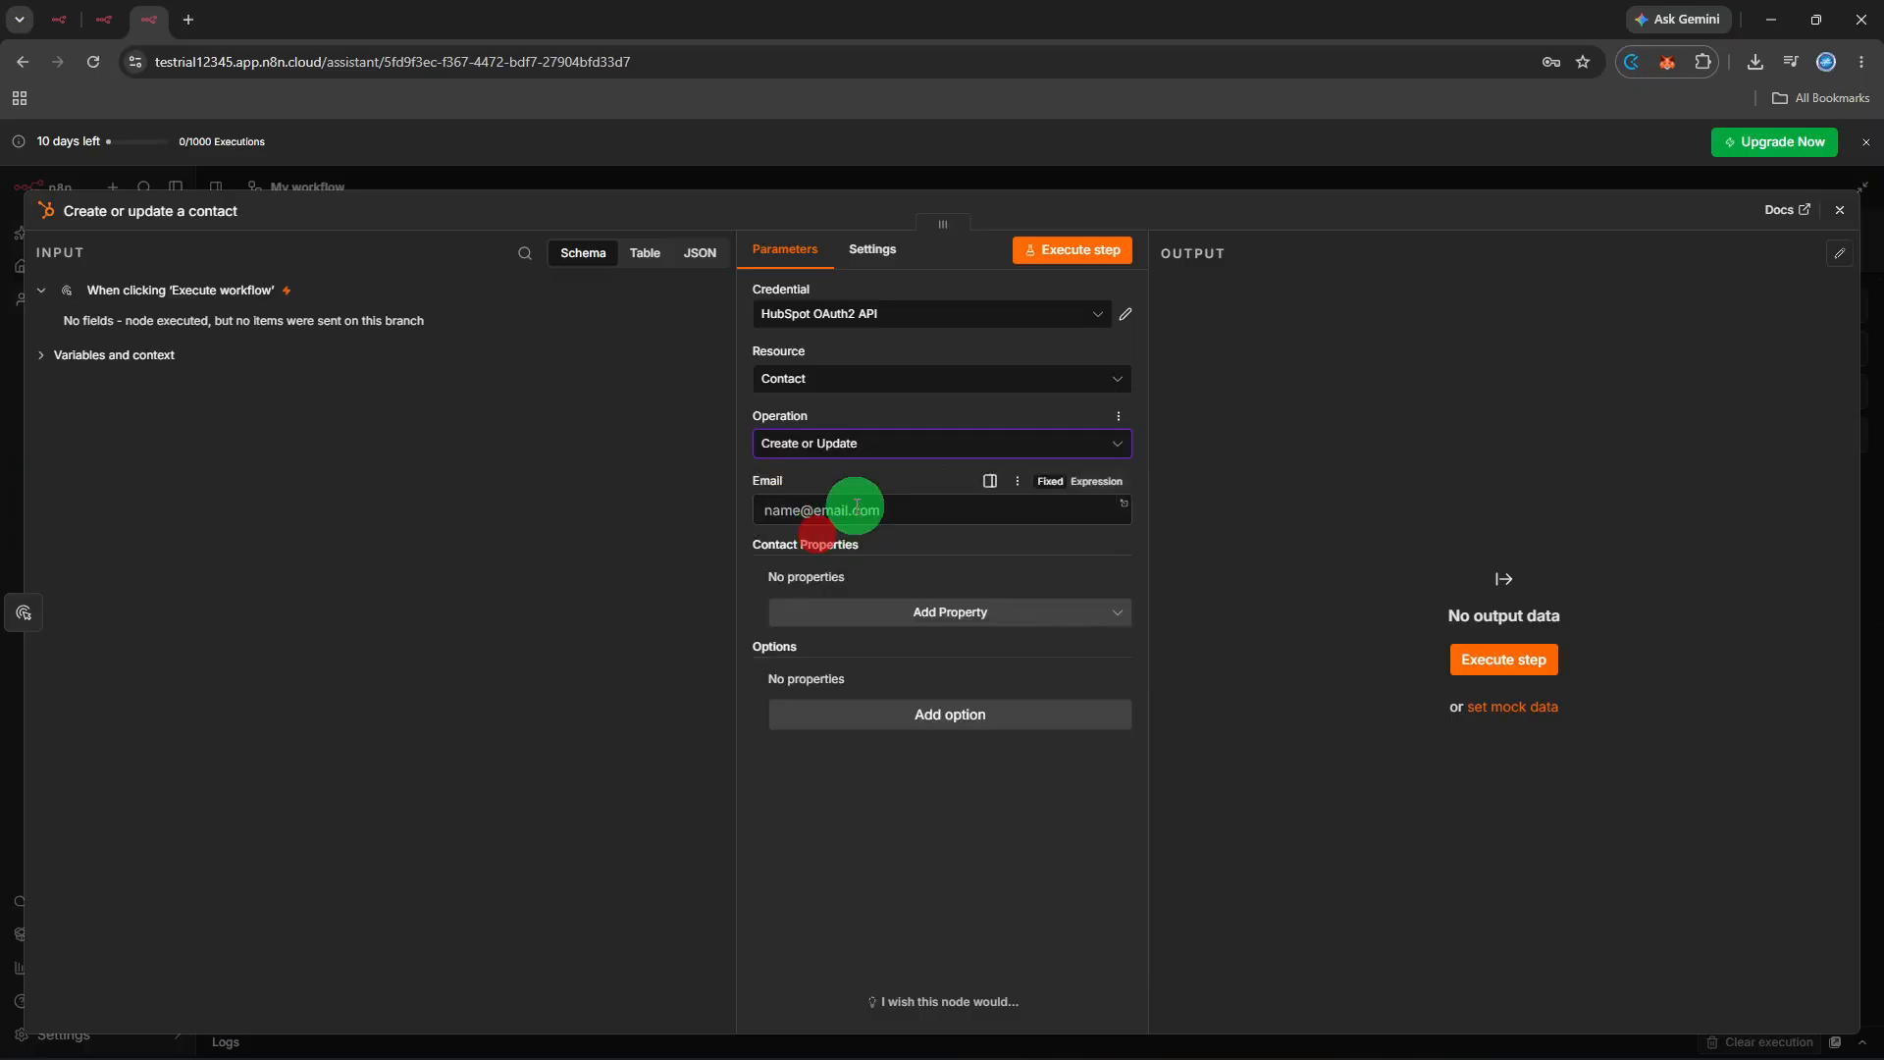
- Enter the trial contact's e-mail address in the Email field
click(857, 507)
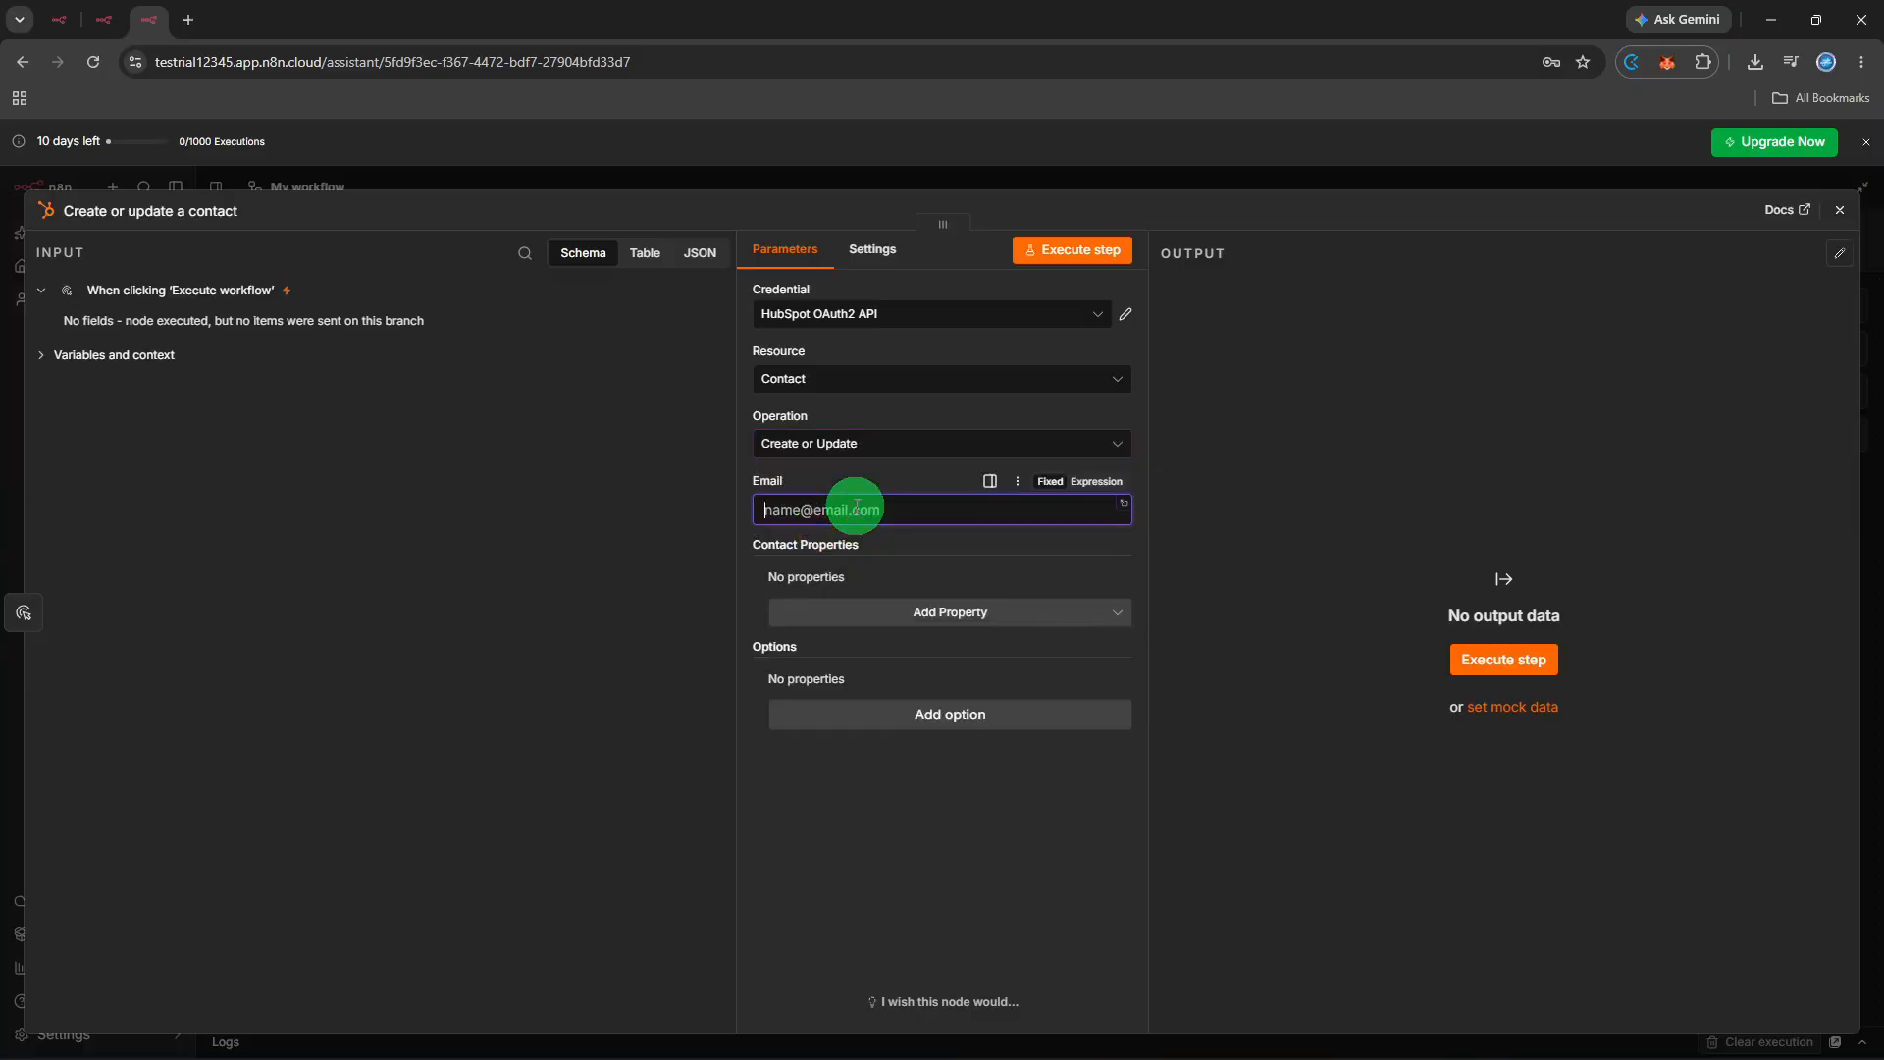
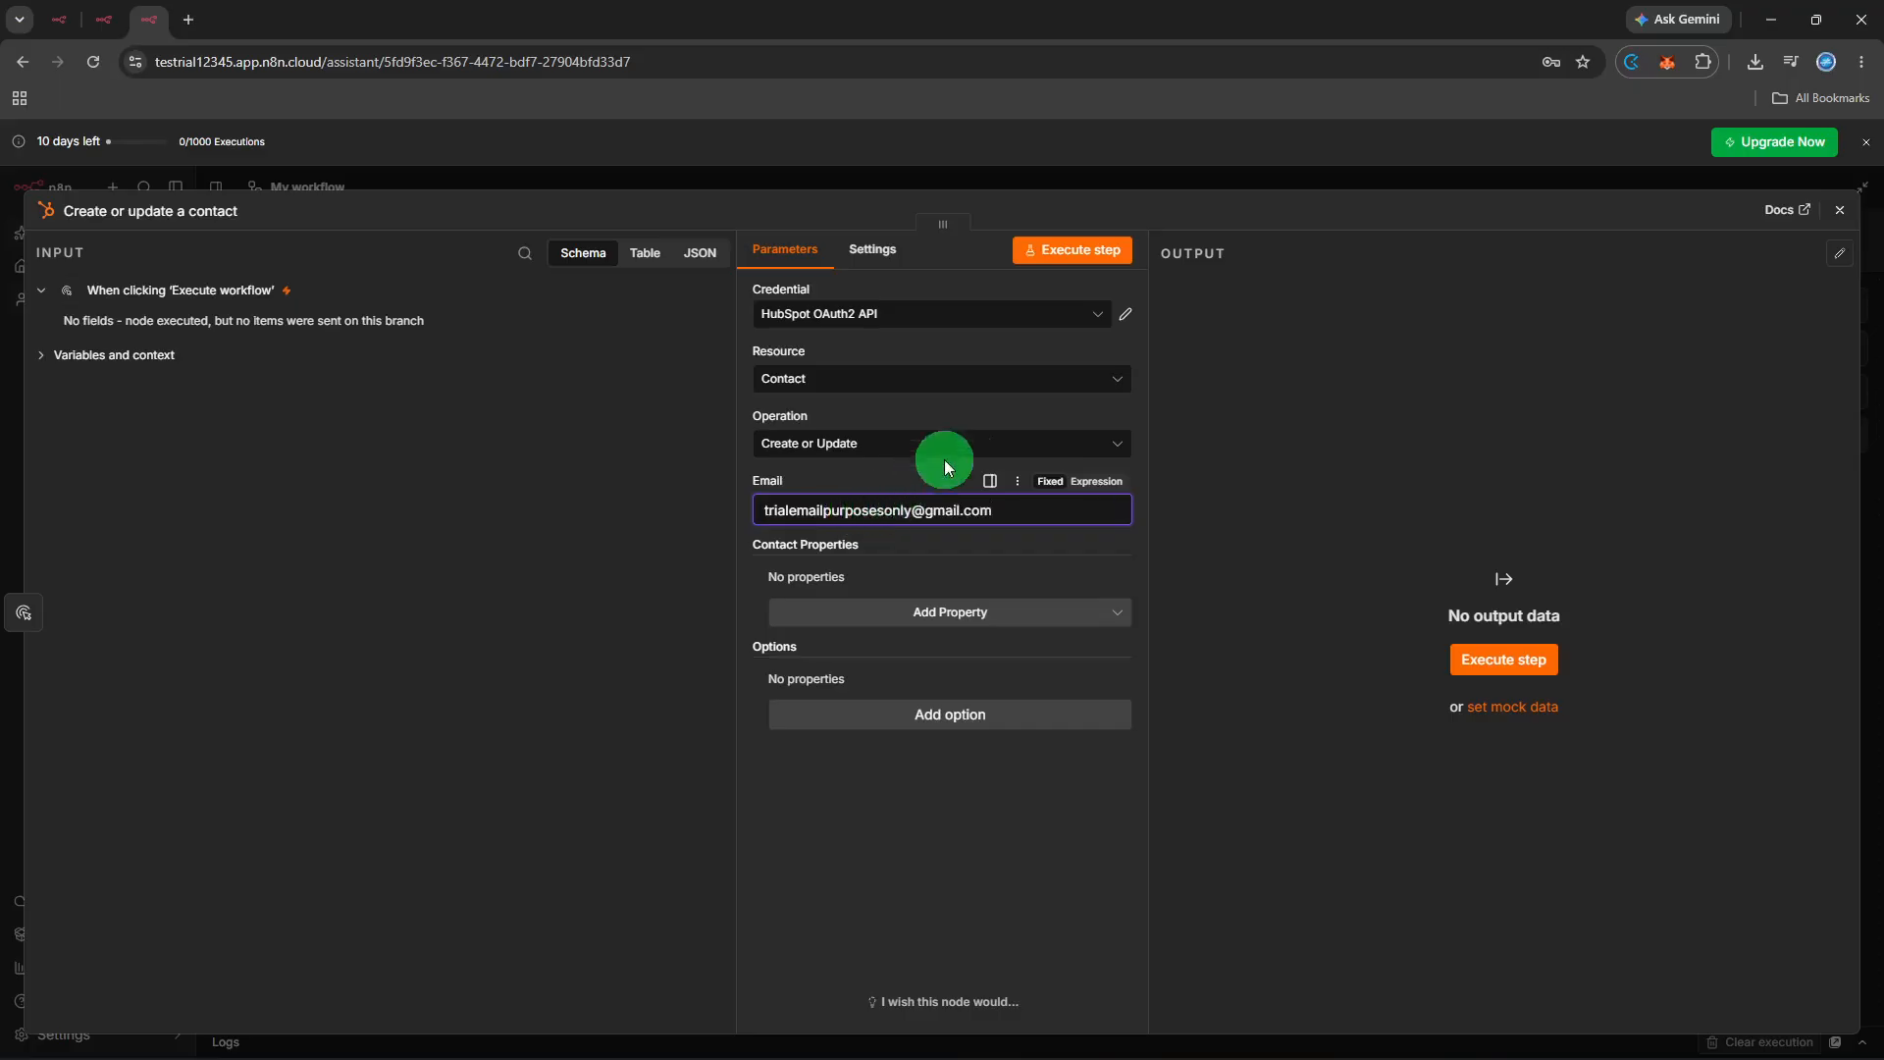
- Execute the HubSpot step, review the one-item contact output, and close the node panel
click(1070, 255)
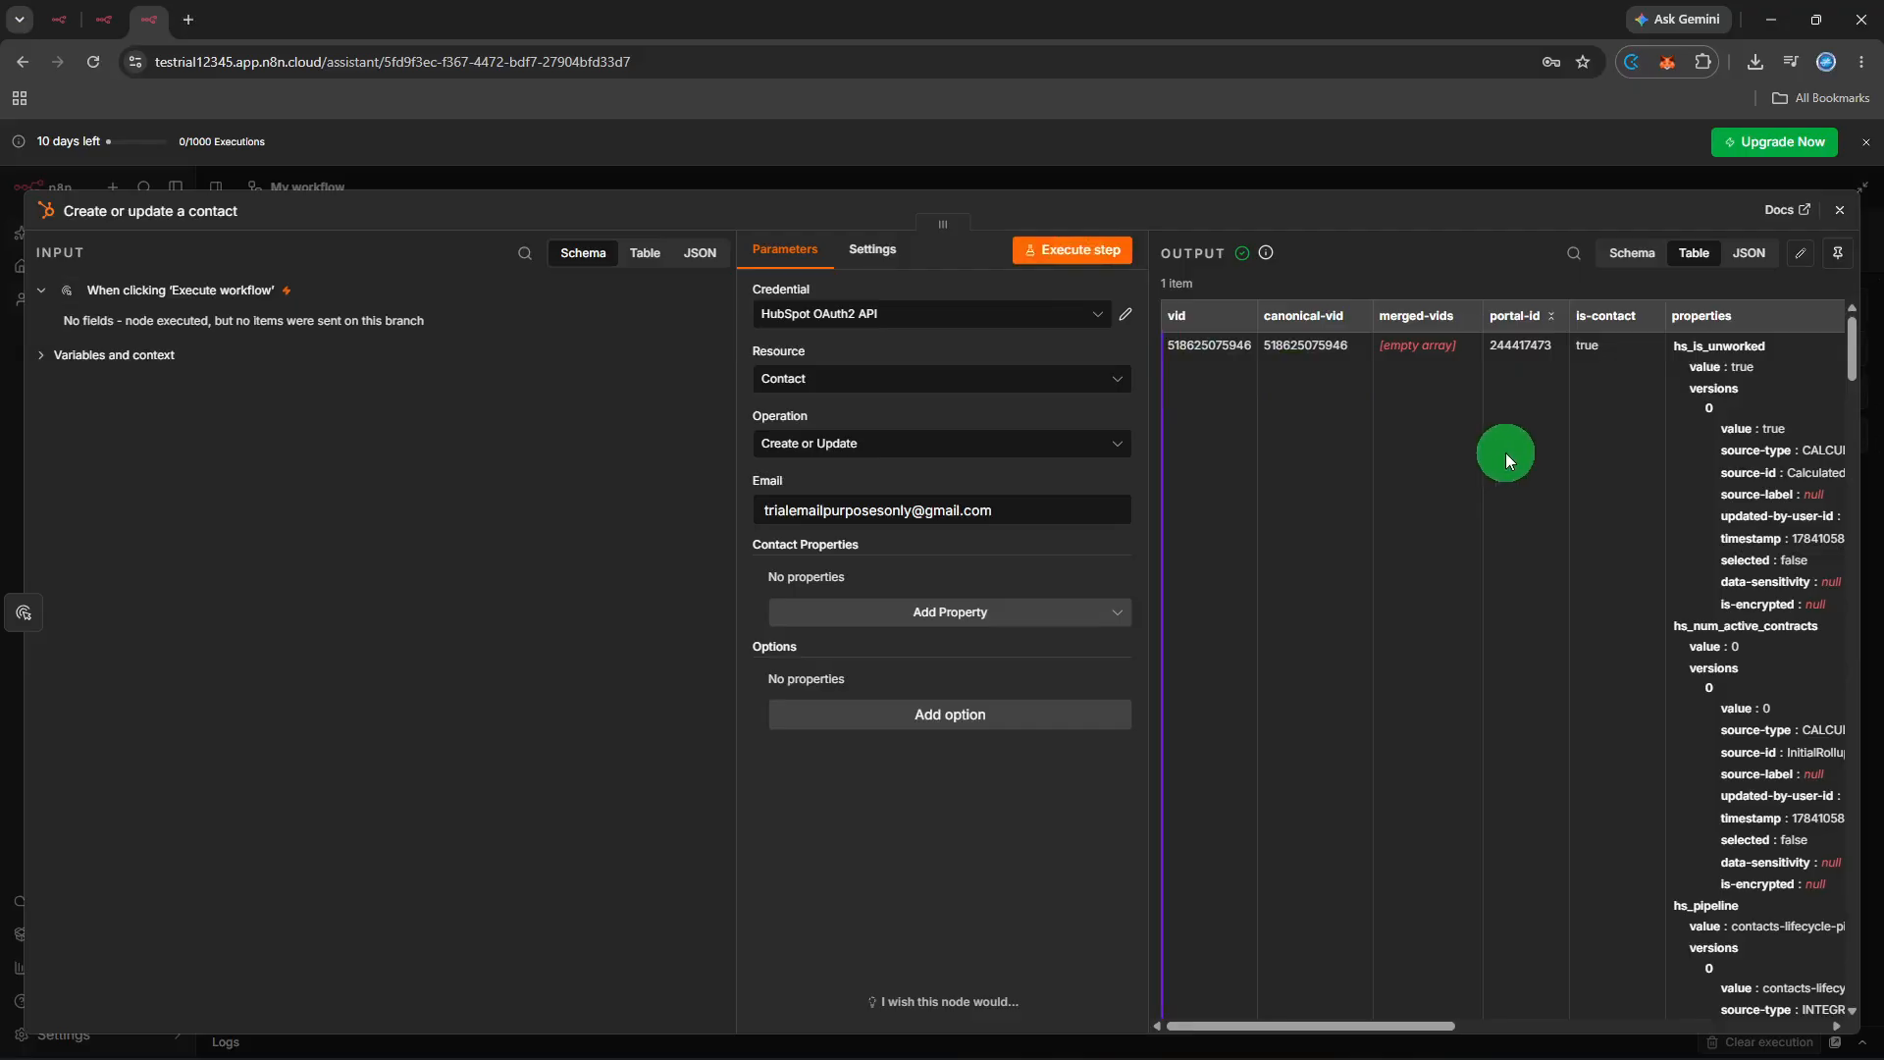
scroll(1505, 451, down, 6)
scroll(1505, 451, down, 6)
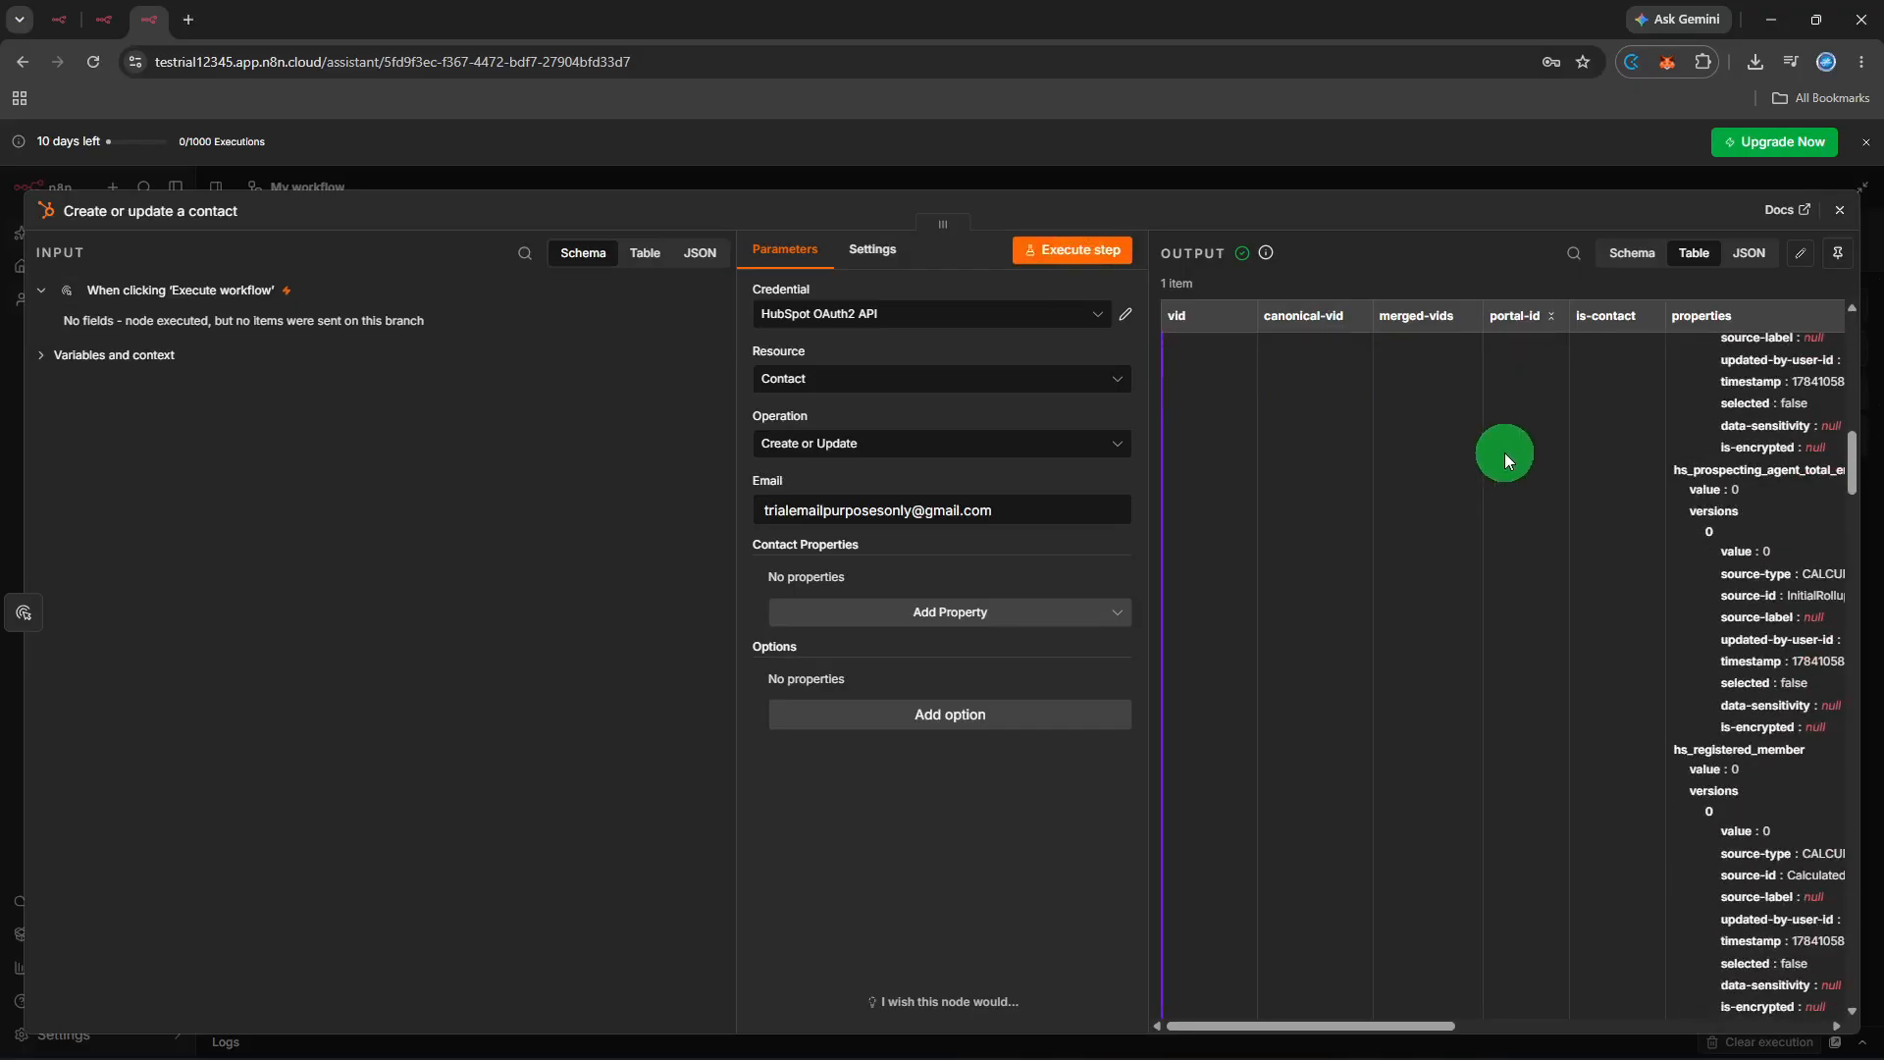
scroll(1507, 457, up, 5)
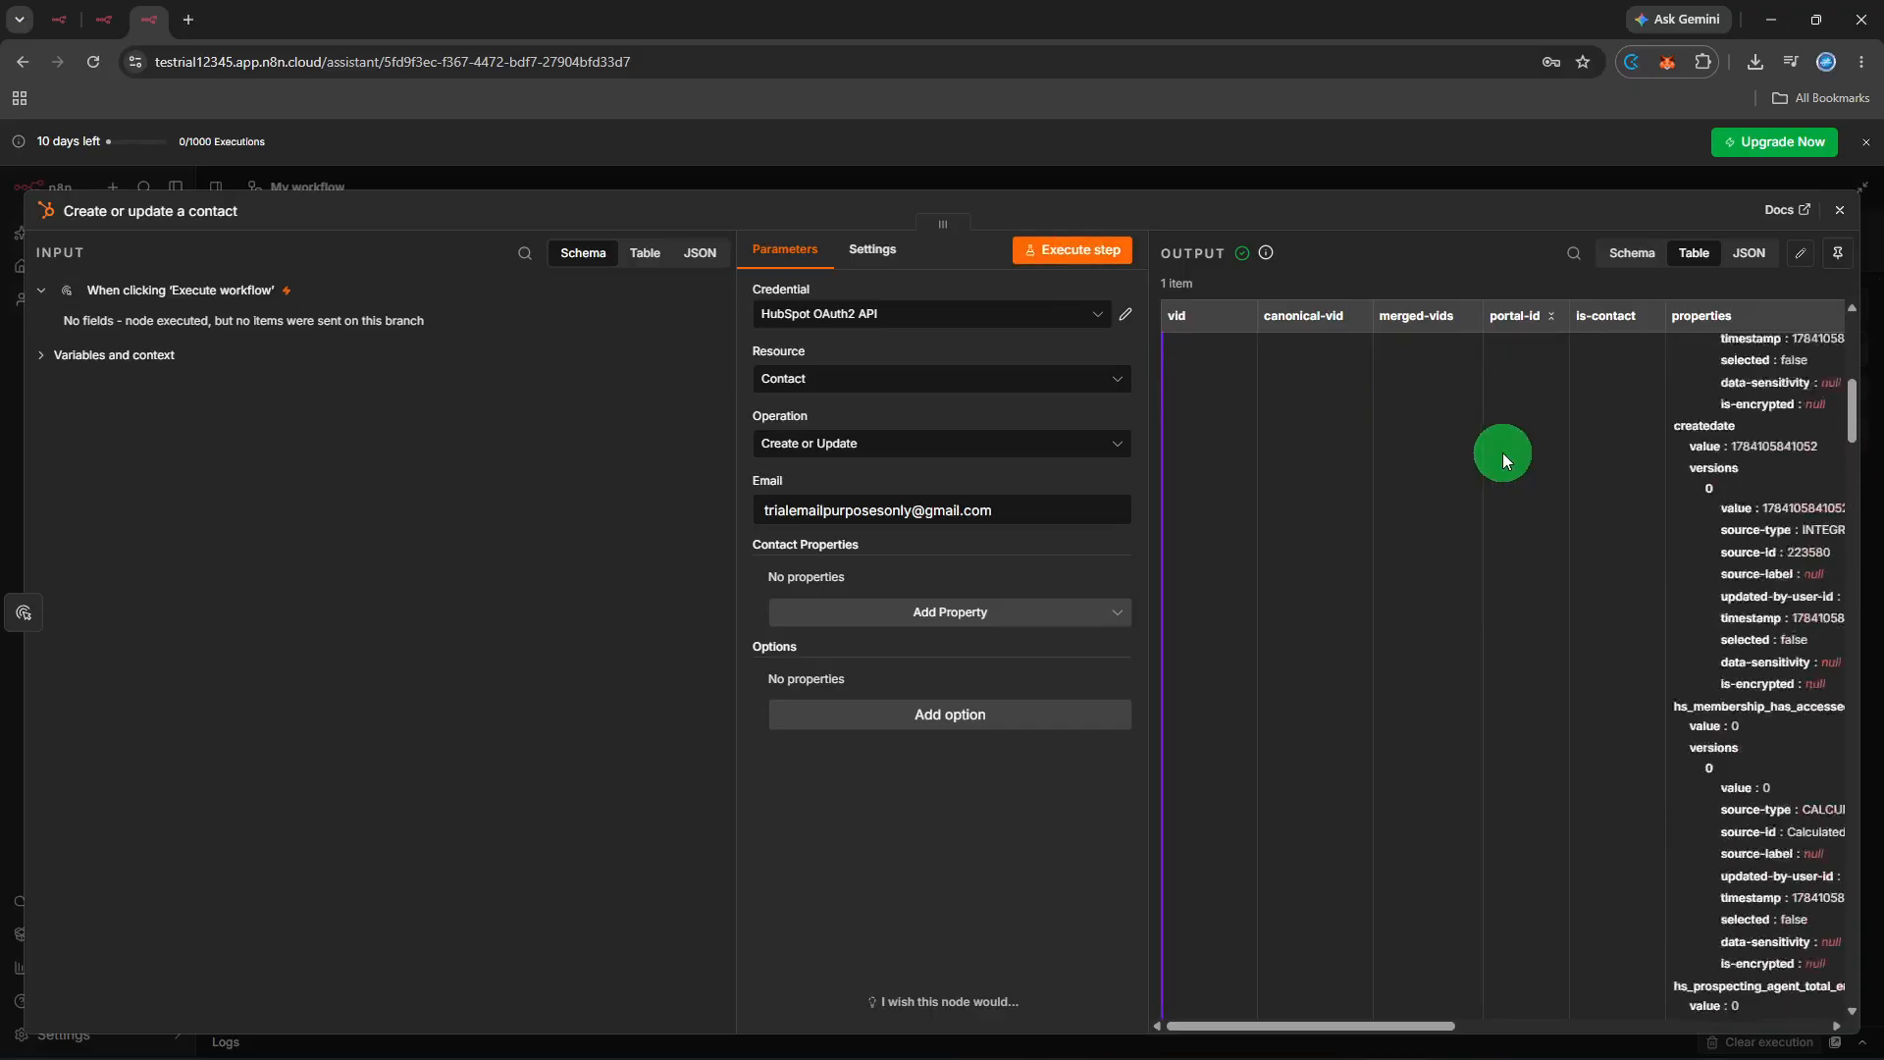
scroll(1501, 453, up, 5)
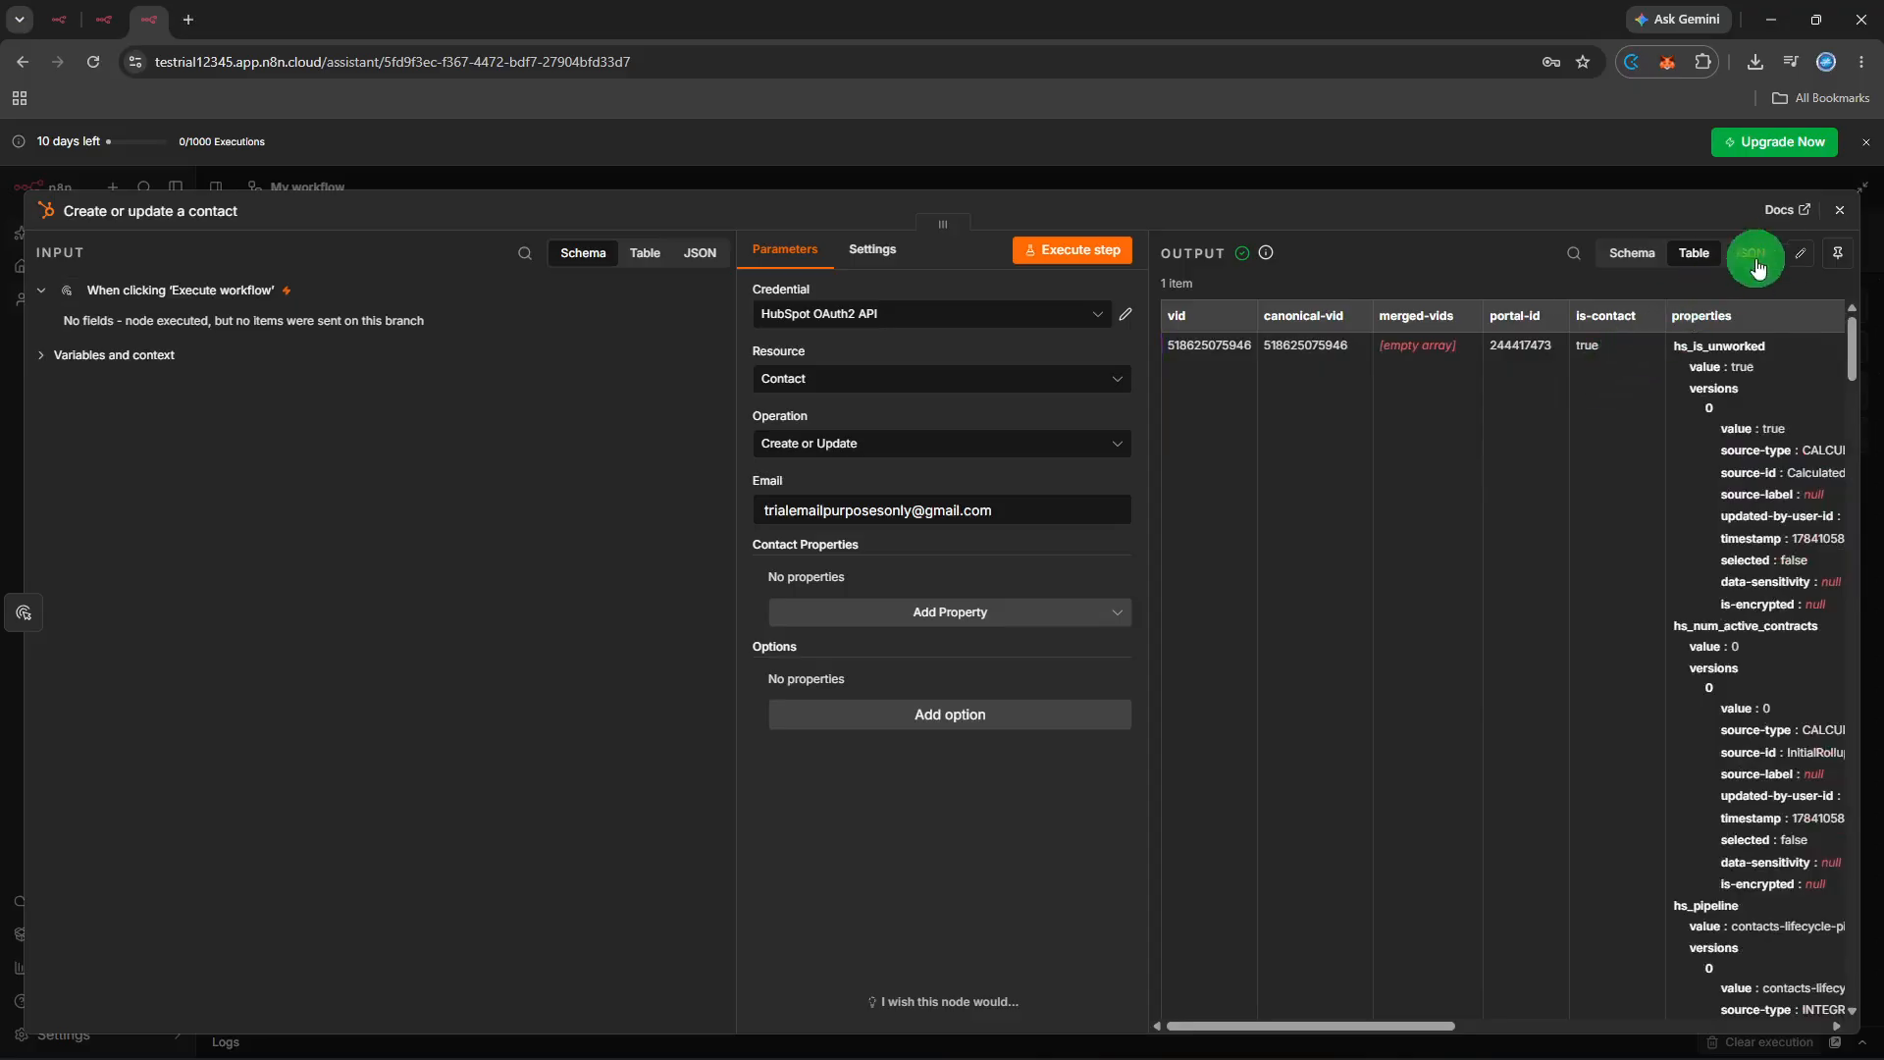
click(1840, 210)
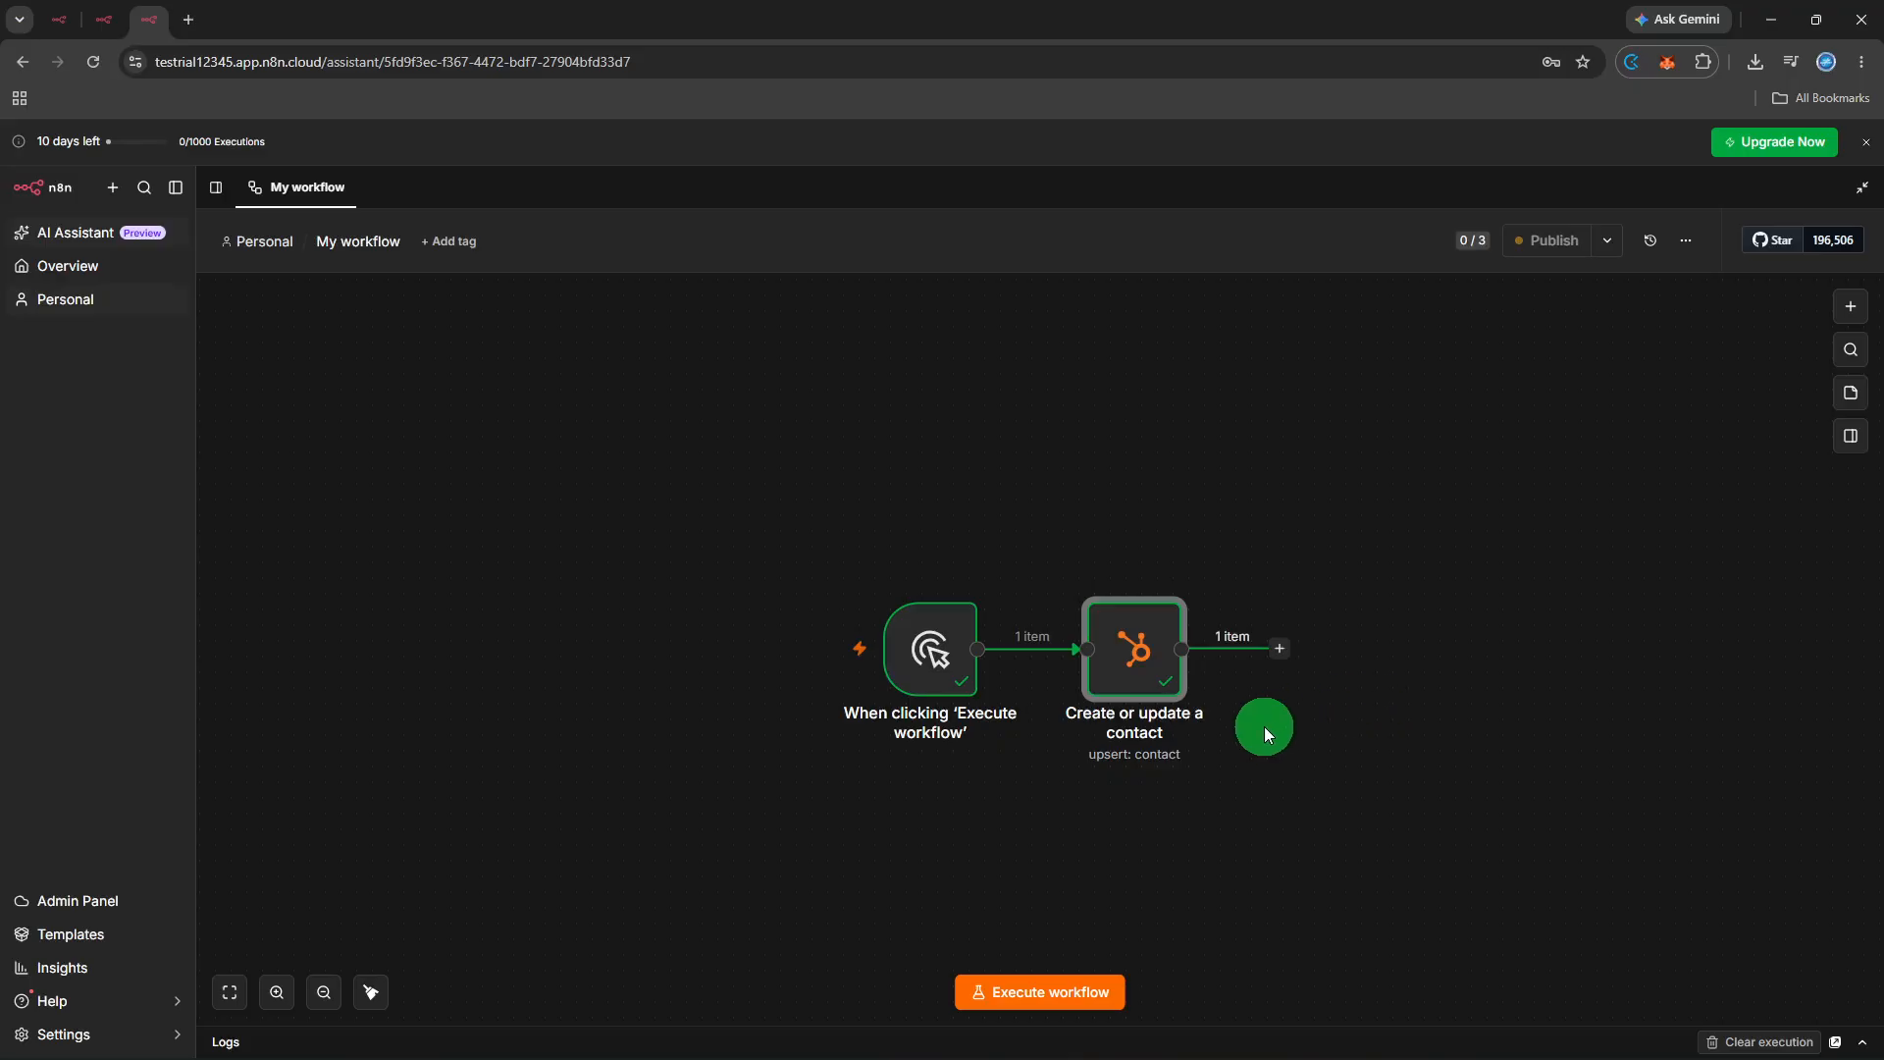
- Reopen the HubSpot node and replace the Email value with a different dummy e-mail address
click(1116, 663)
right_click(1116, 663)
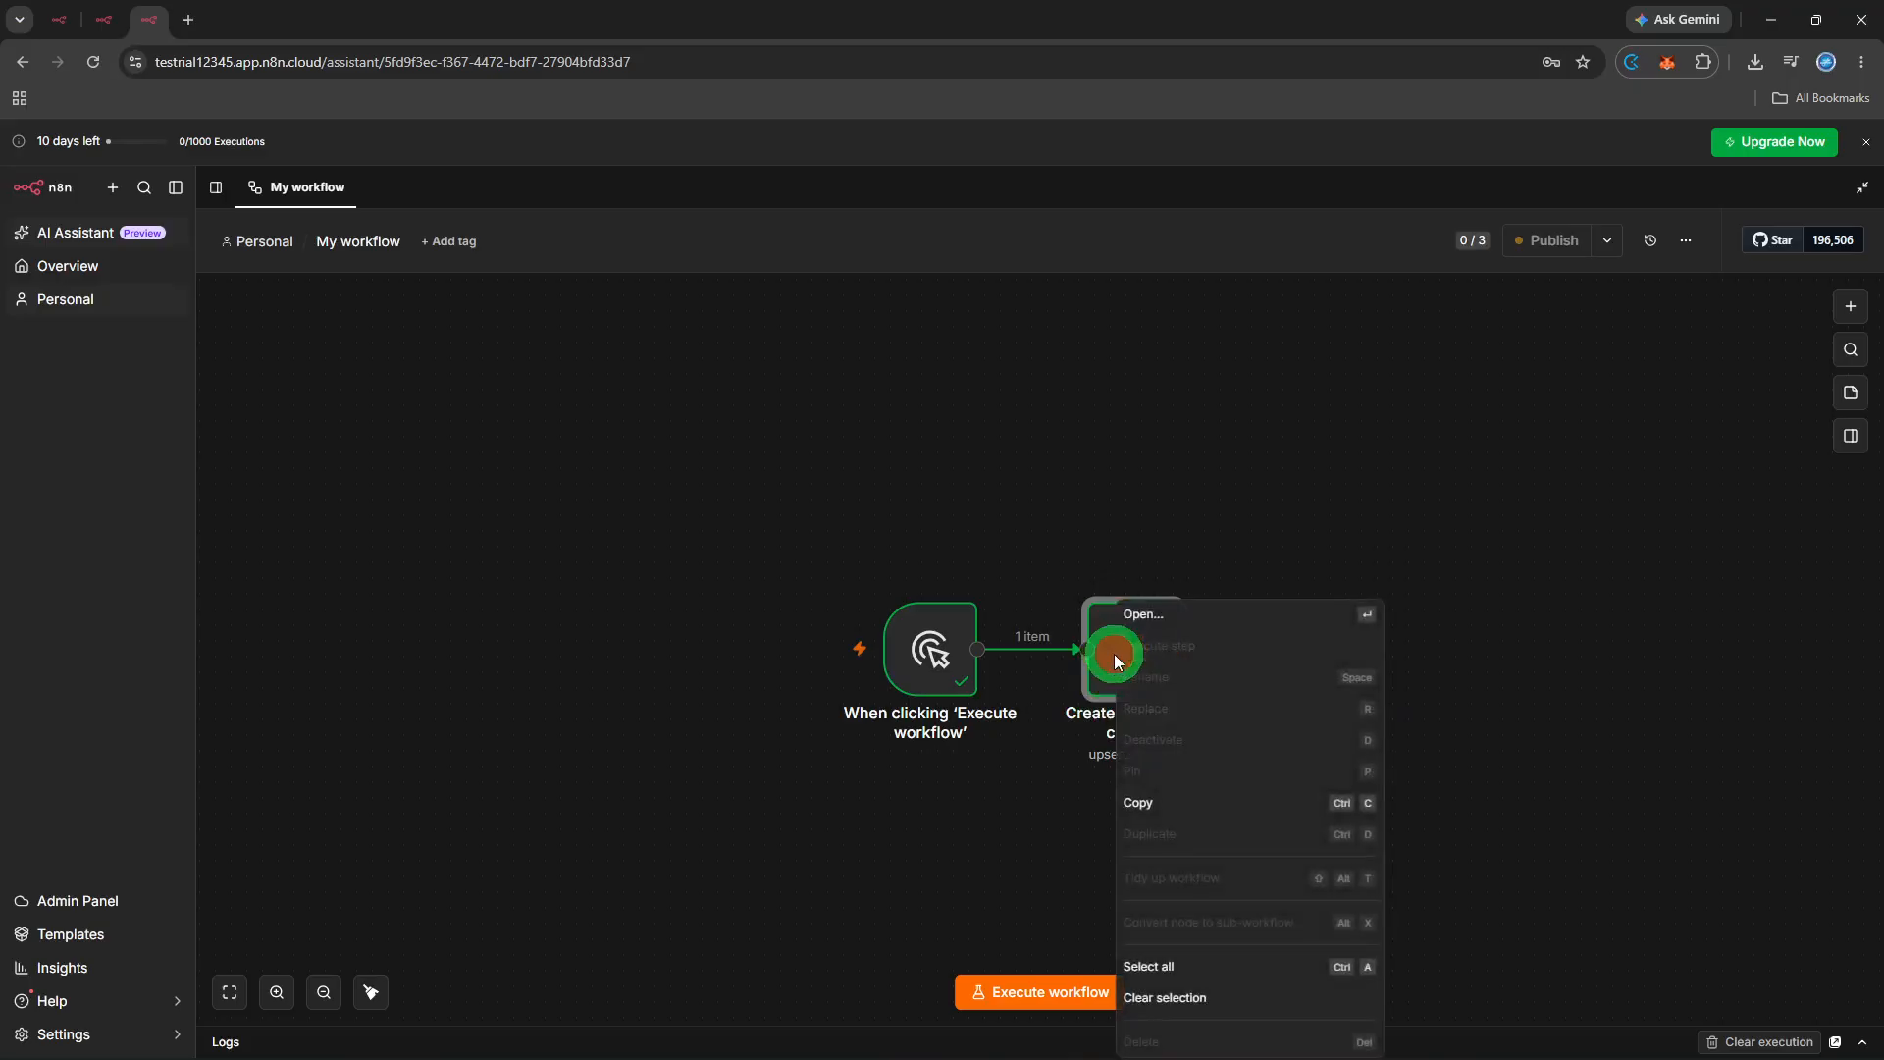
click(1199, 618)
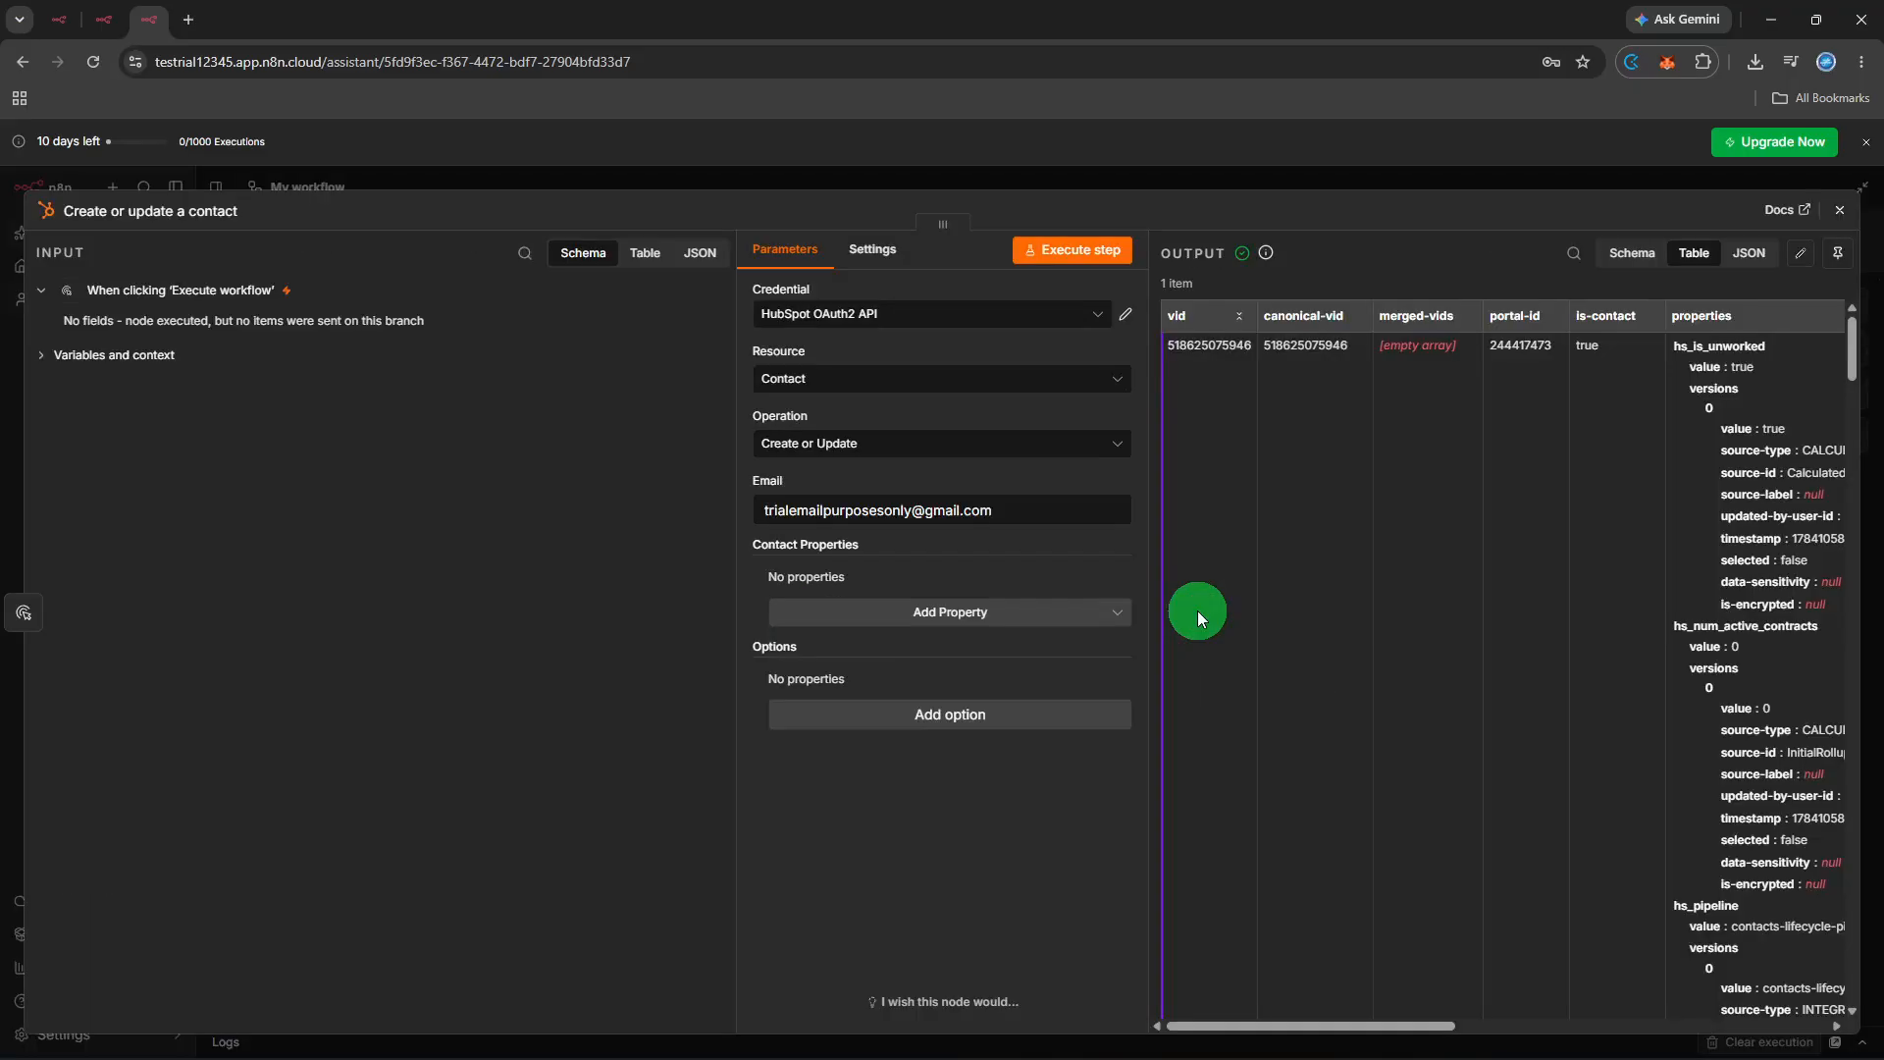
click(1022, 514)
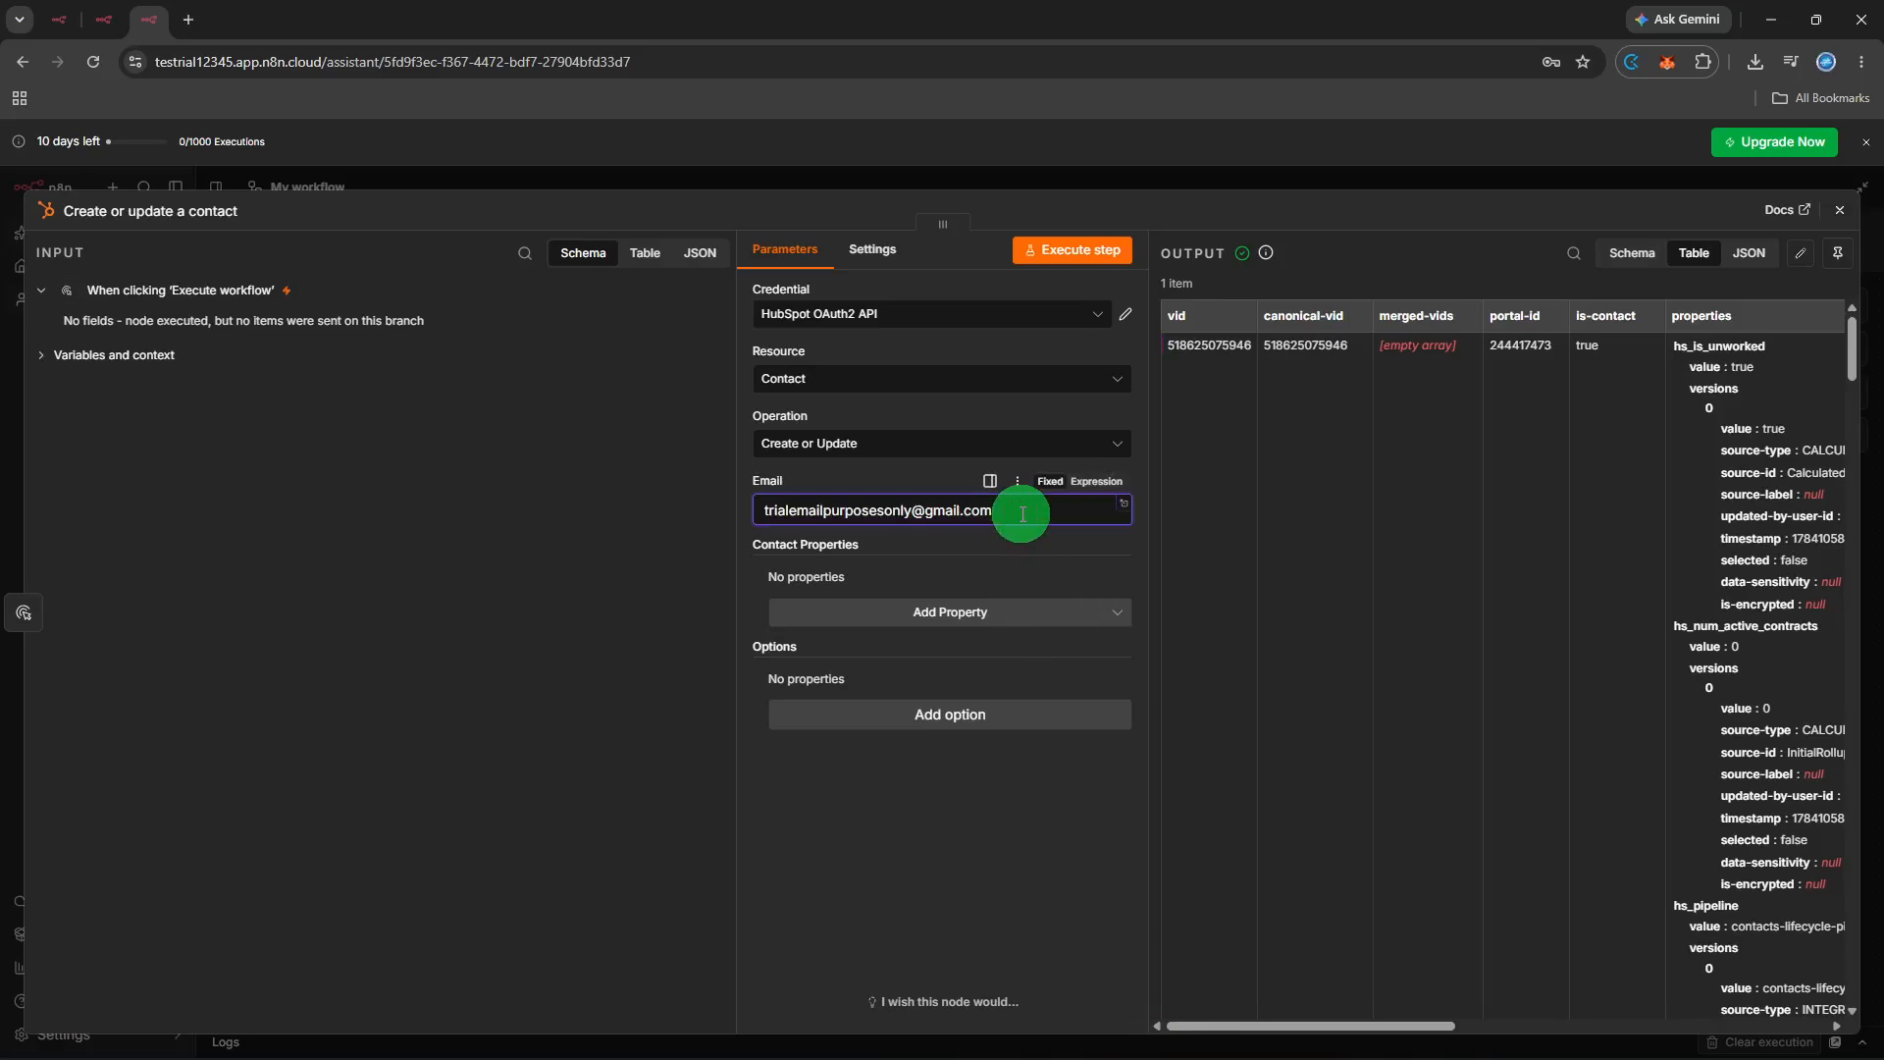
triple_click(1022, 513)
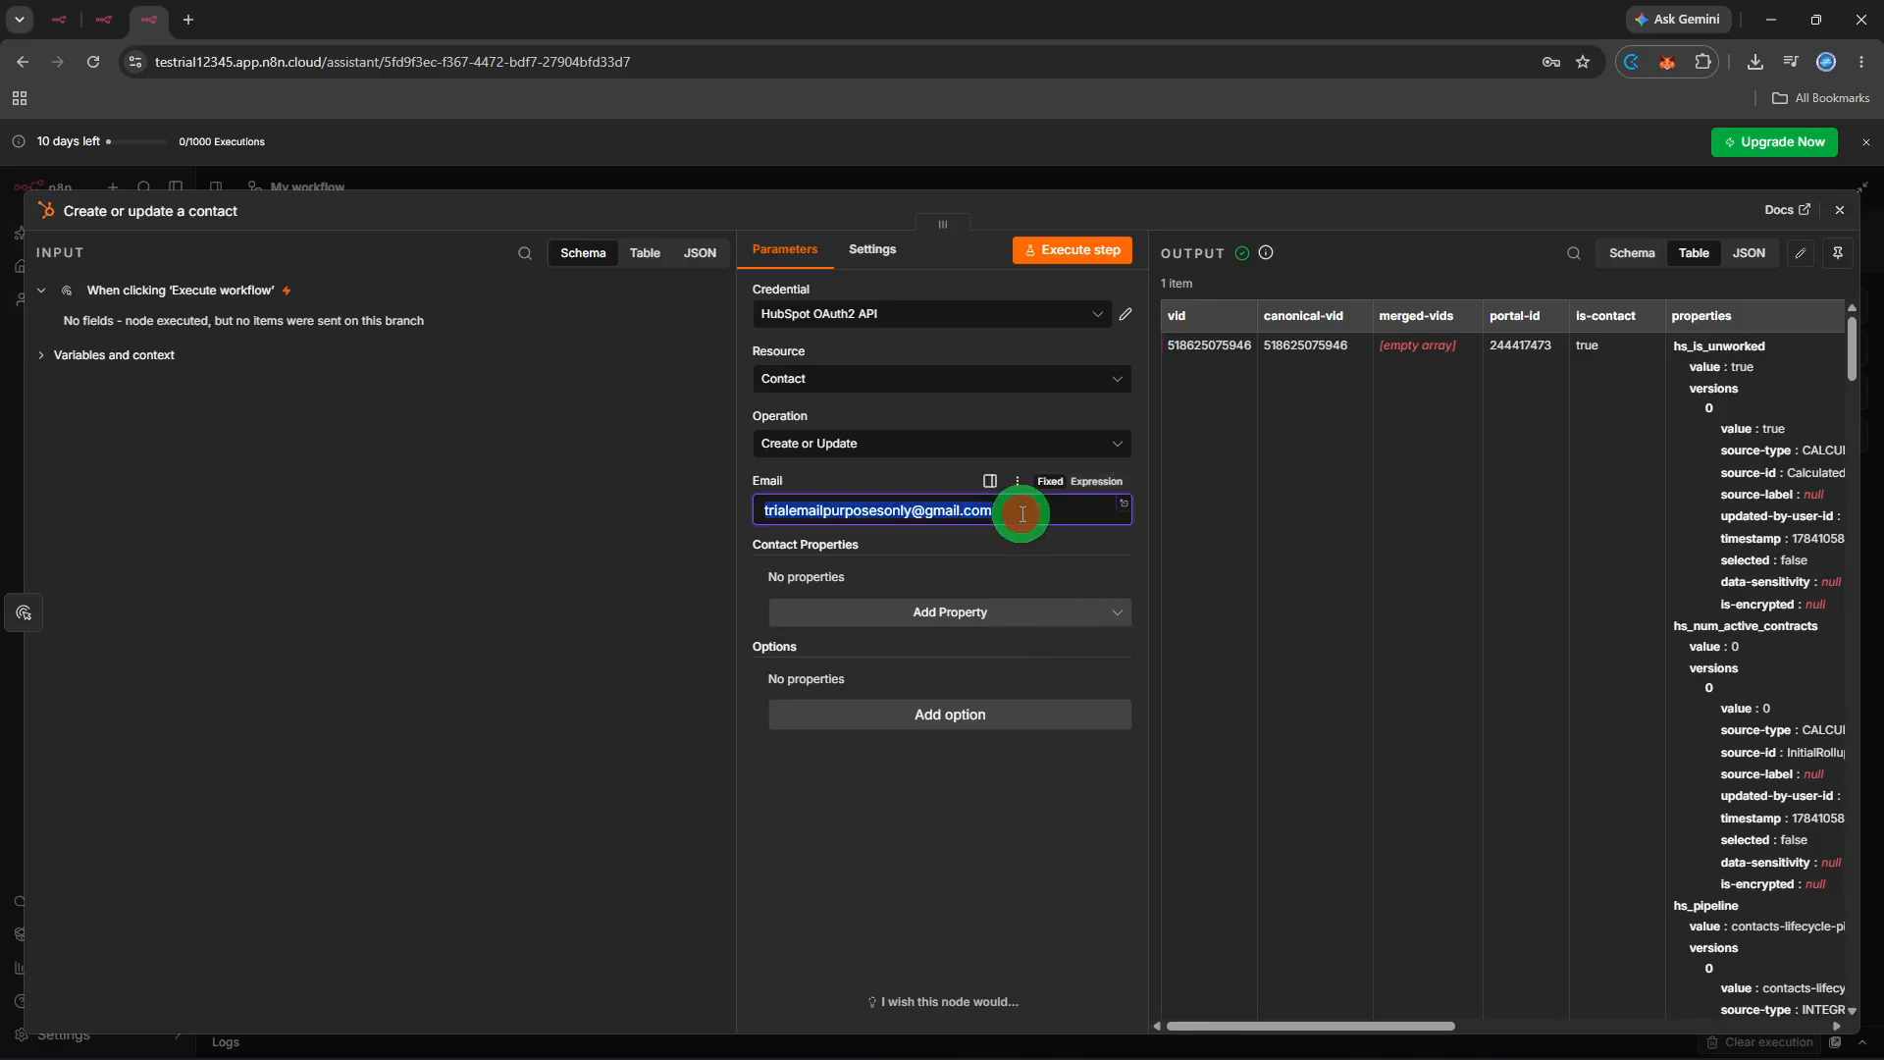
key(BackSpace)
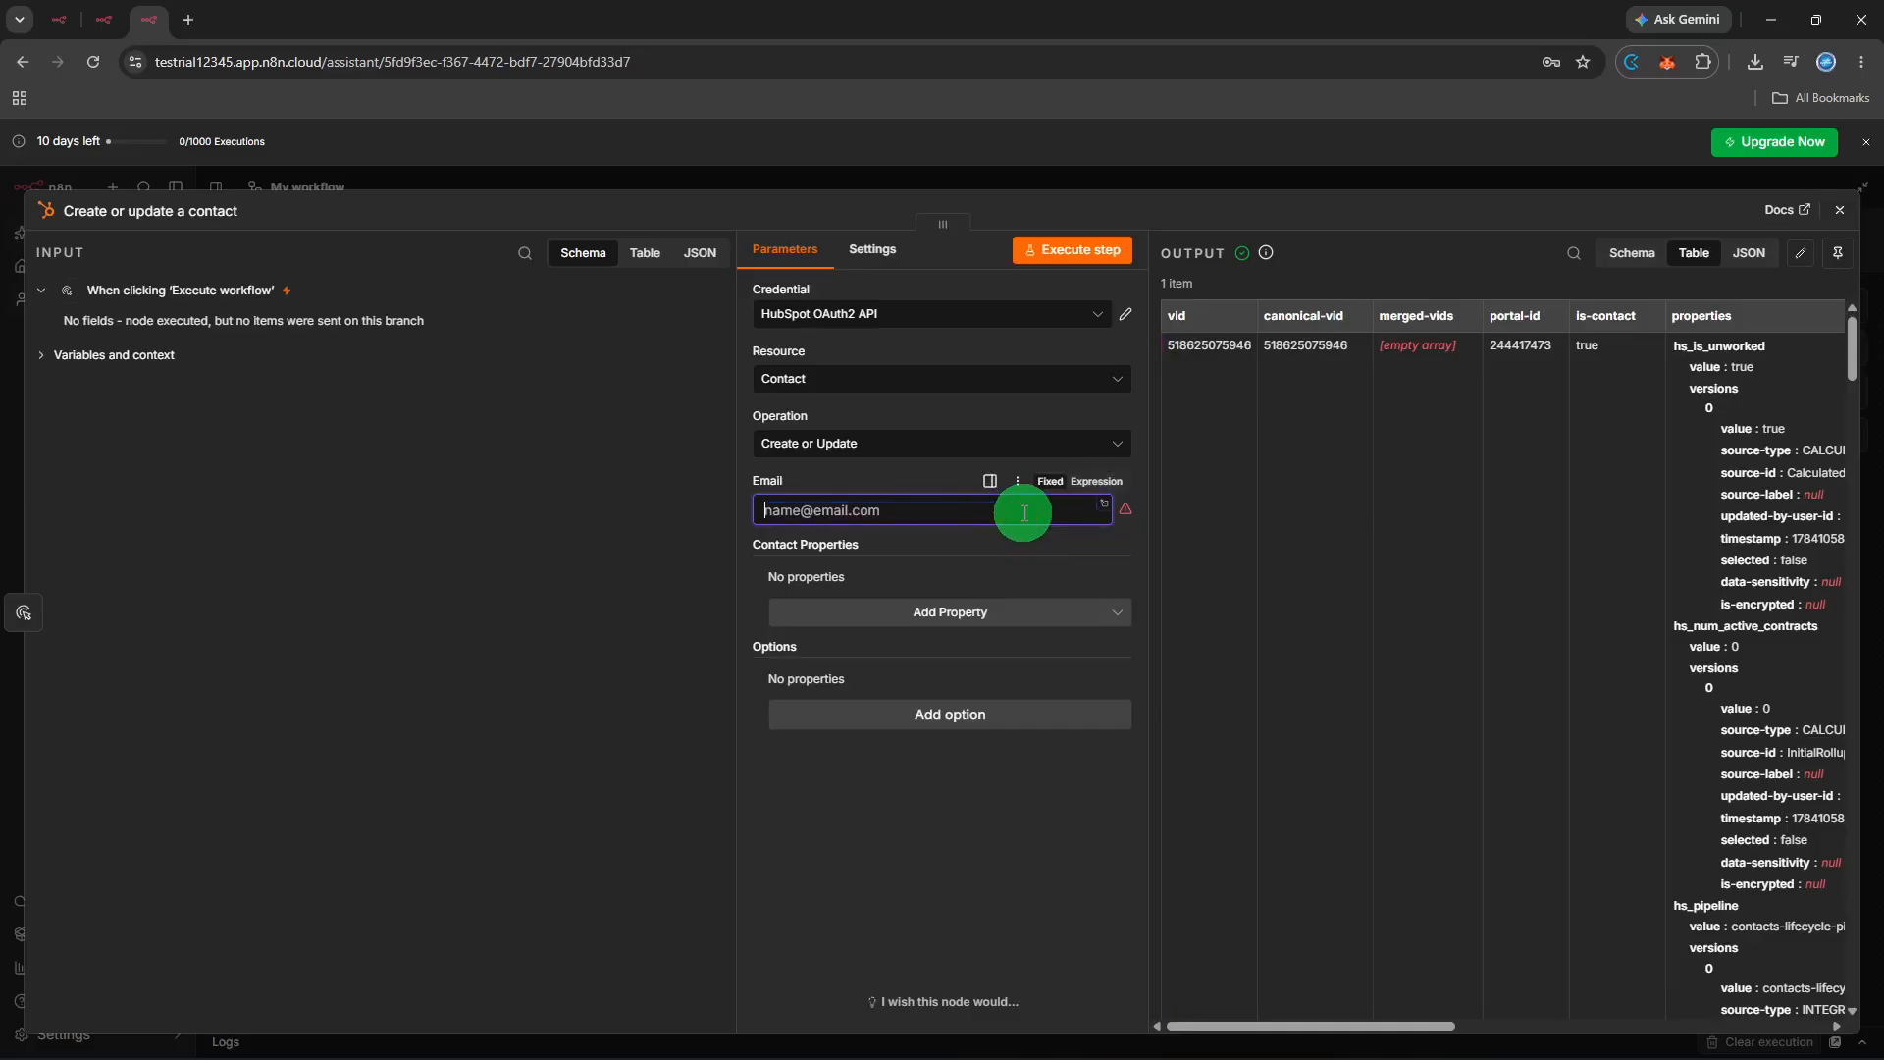
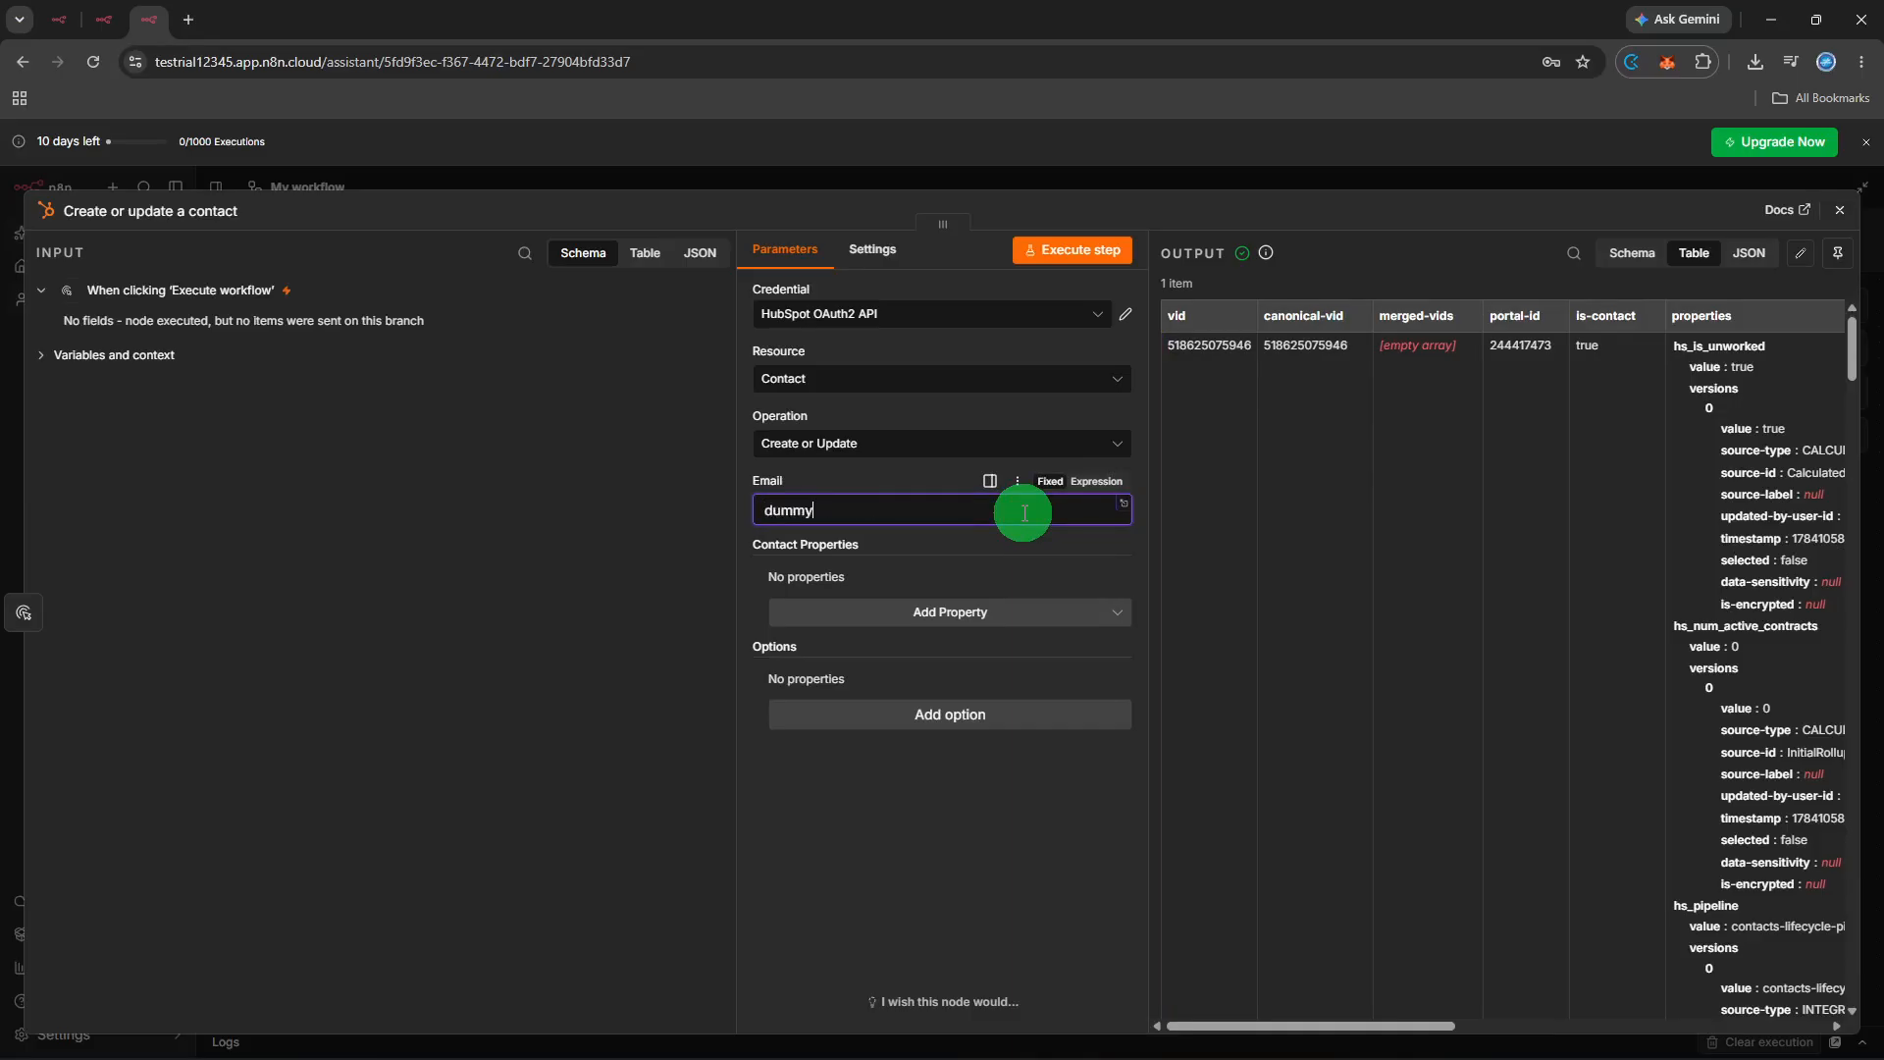
- Rerun the HubSpot step with the new address and return to the canvas
click(1109, 253)
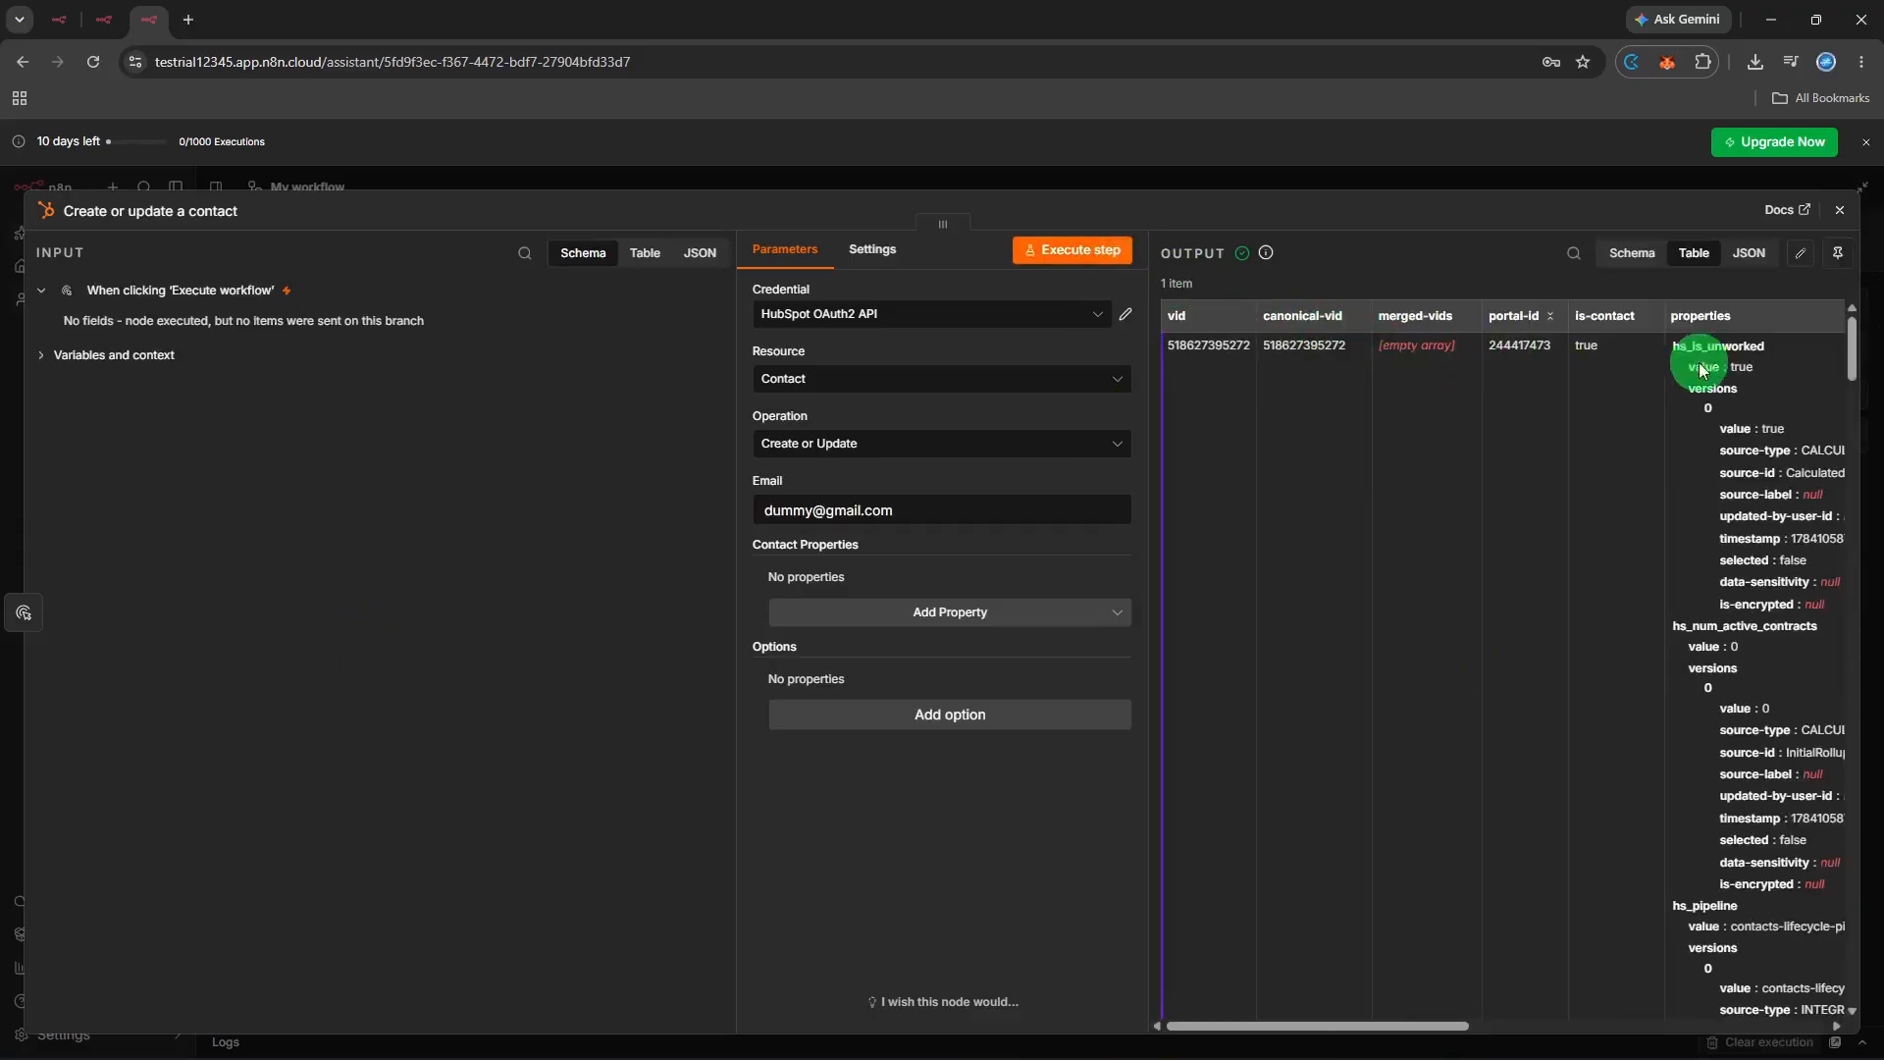
click(1841, 211)
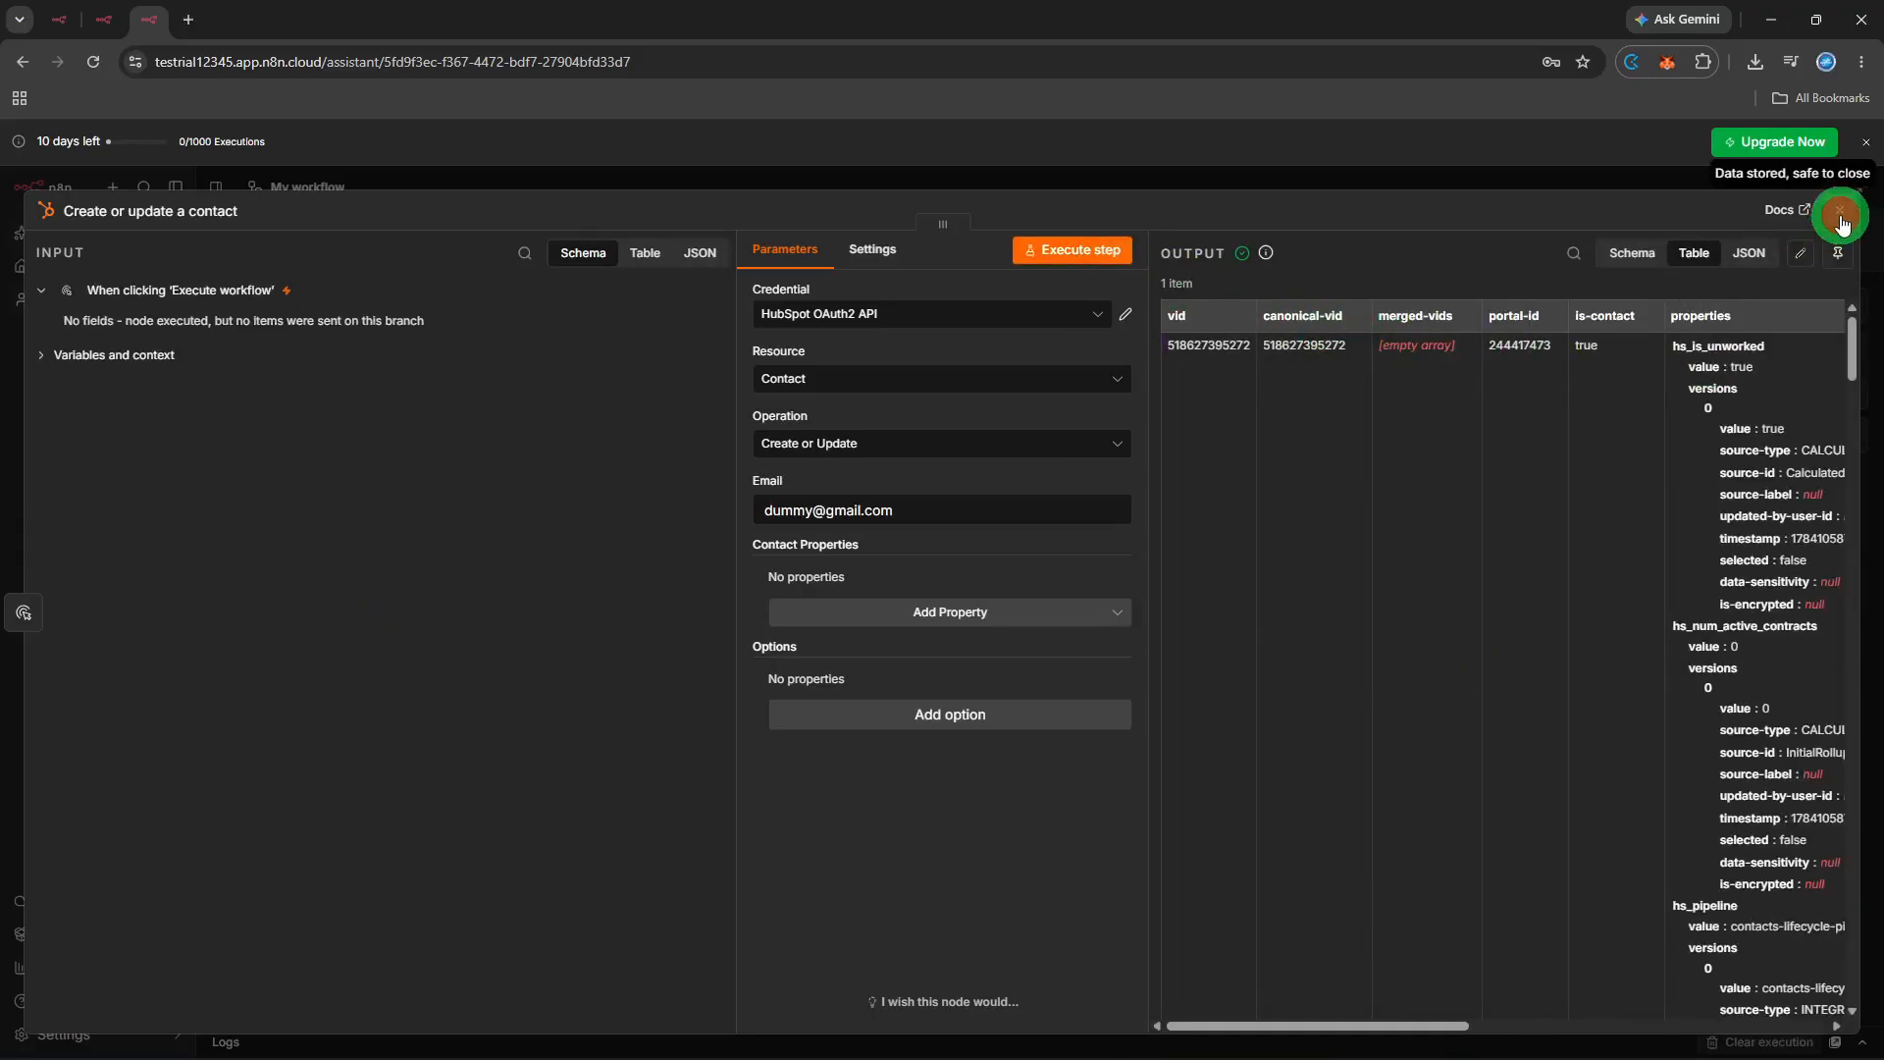
click(1552, 520)
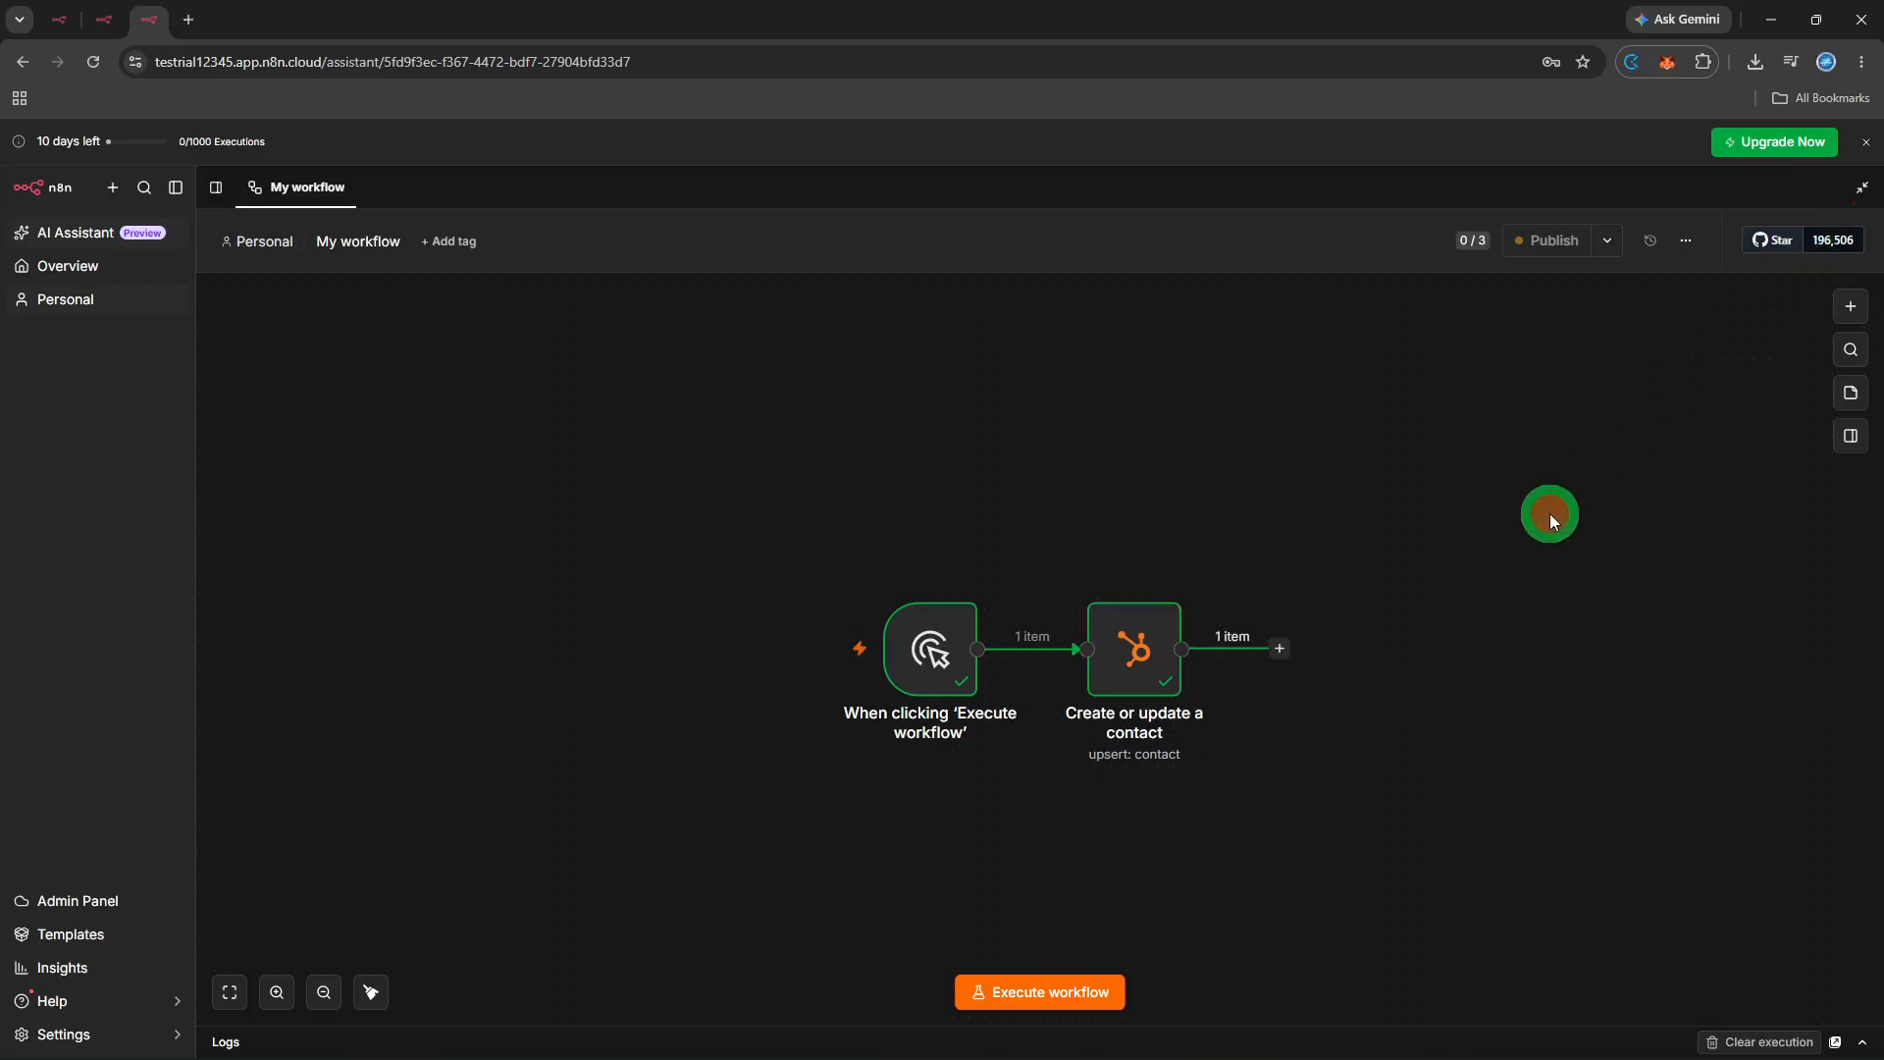